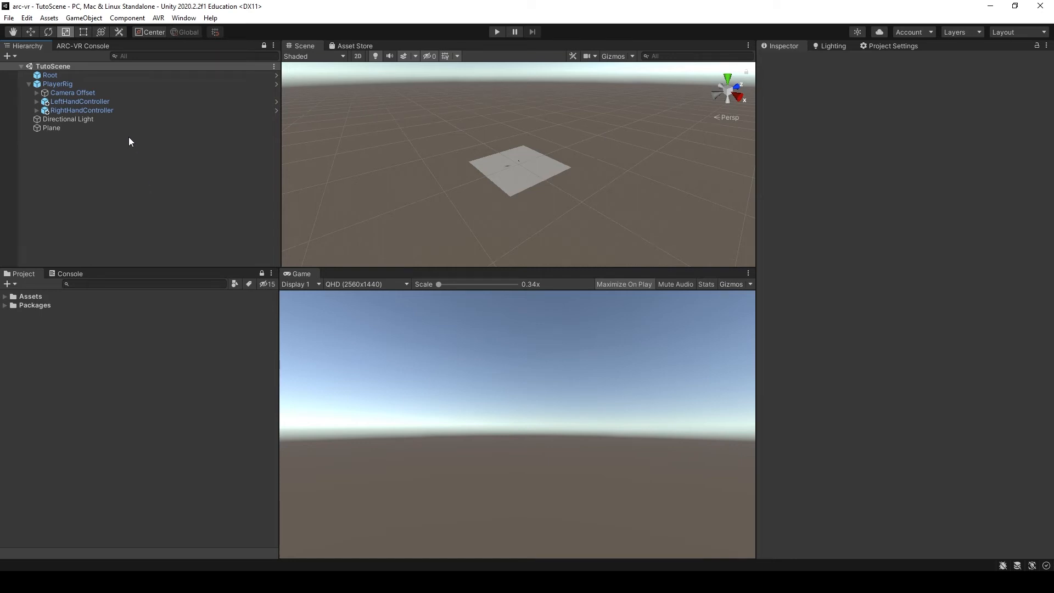
Add the UIInteractionProvider module to the RightHandController alongside its InputManager and Vive Controller visual
{"action": "left_click", "coordinate": [104, 110]}
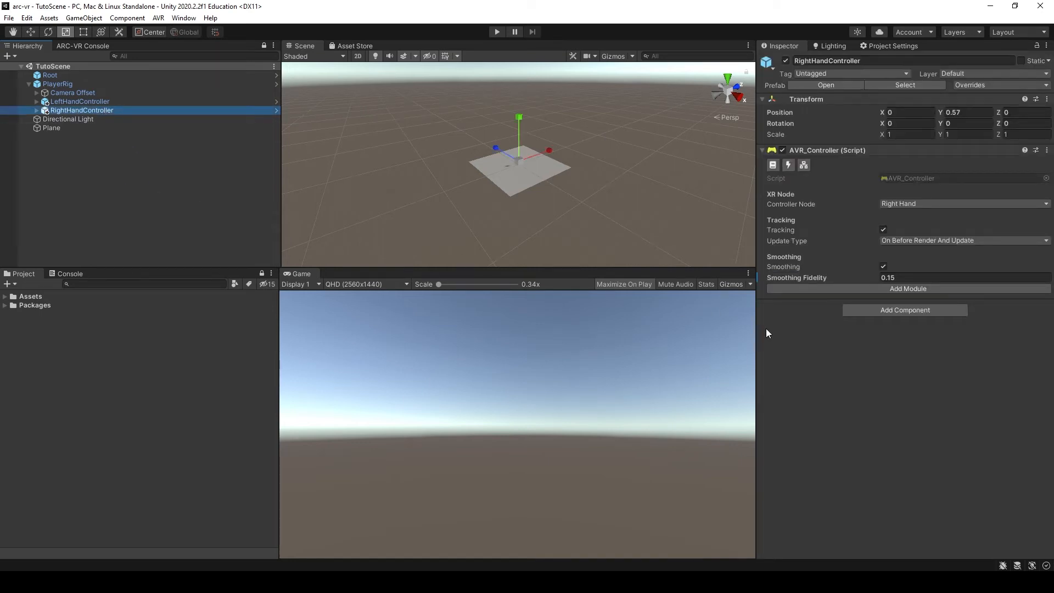
{"action": "left_click", "coordinate": [805, 288]}
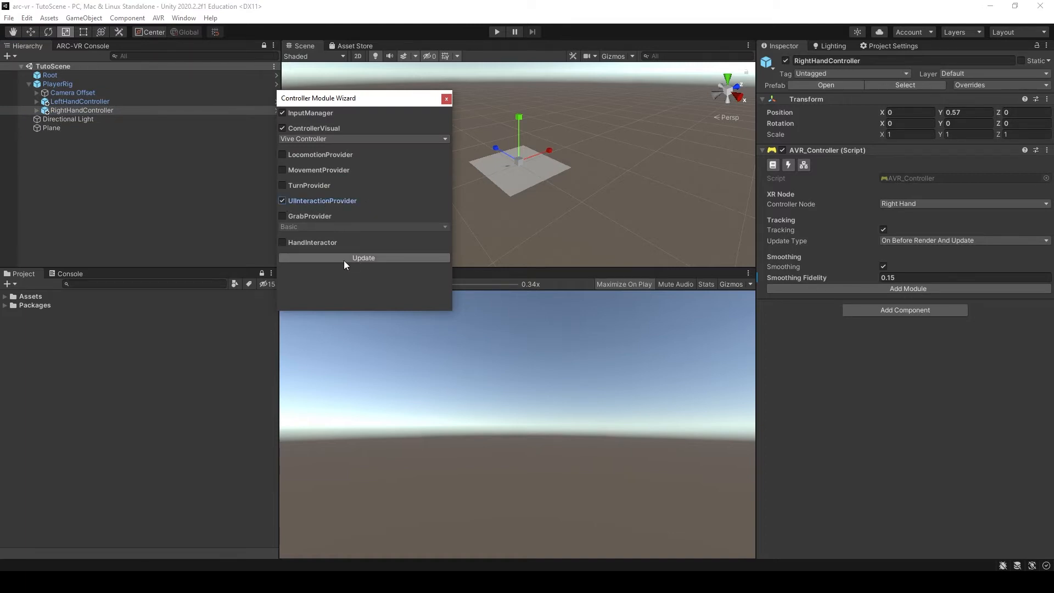
{"action": "left_click", "coordinate": [358, 257]}
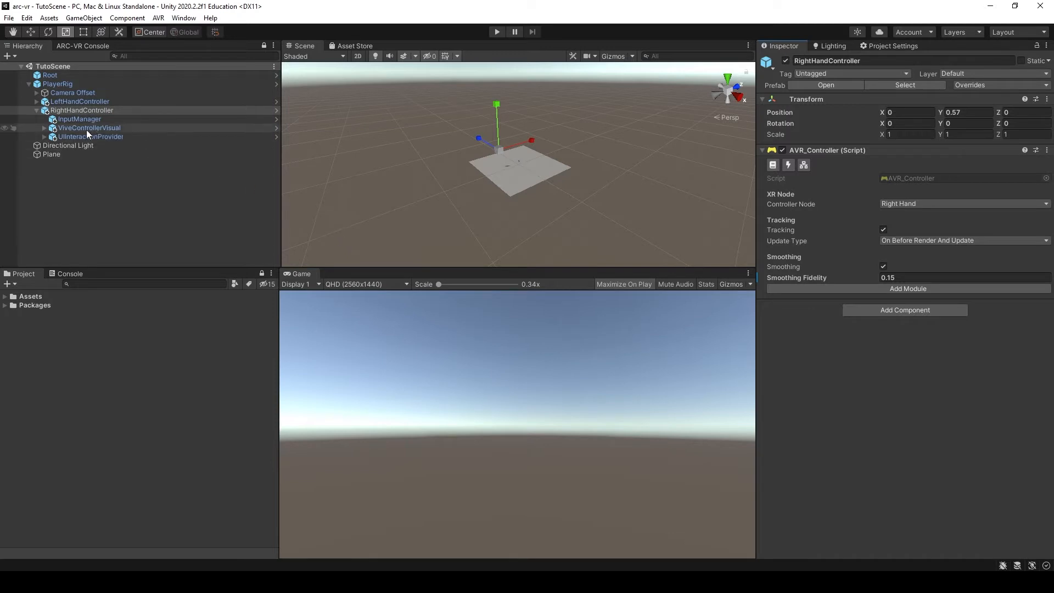
Create the EventSystem object required by the UIInteractionProvider and replace its standalone input module with InputSystemUIInputModule
{"action": "left_click", "coordinate": [65, 137]}
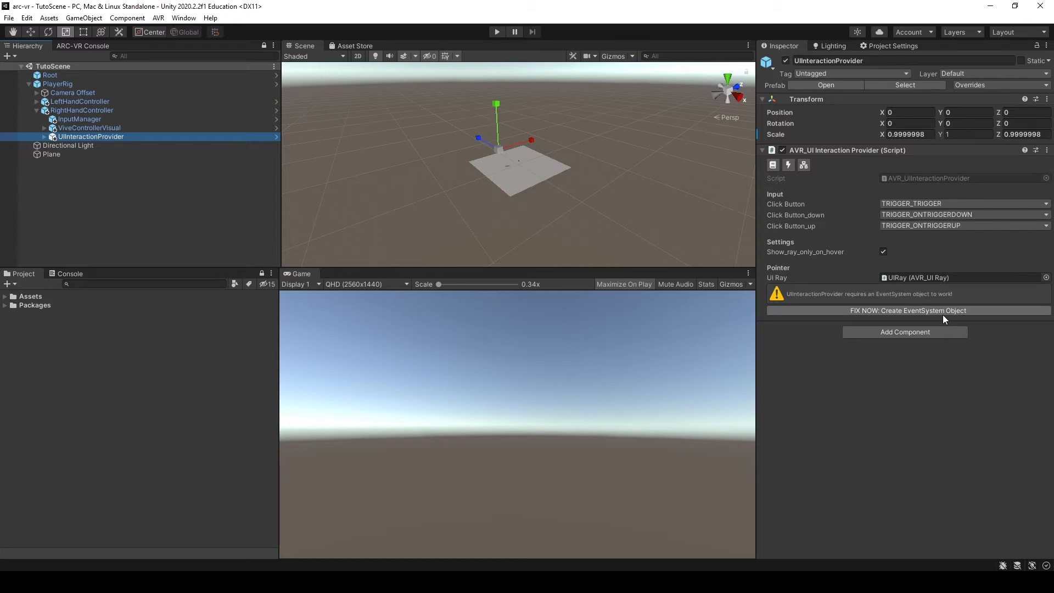
{"action": "left_click", "coordinate": [894, 311]}
{"action": "left_click", "coordinate": [80, 85]}
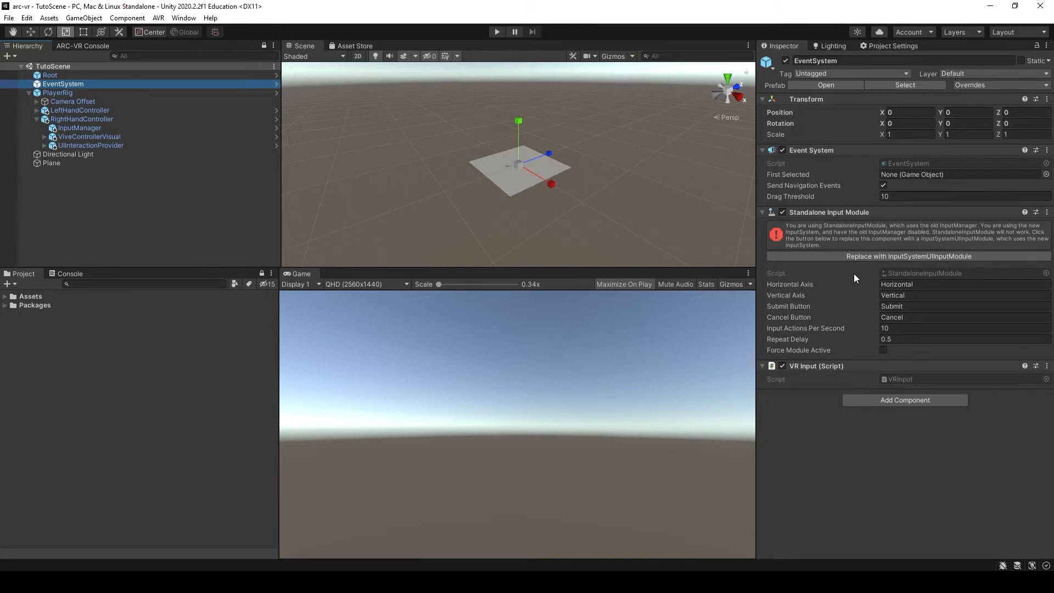
{"action": "left_click", "coordinate": [910, 256]}
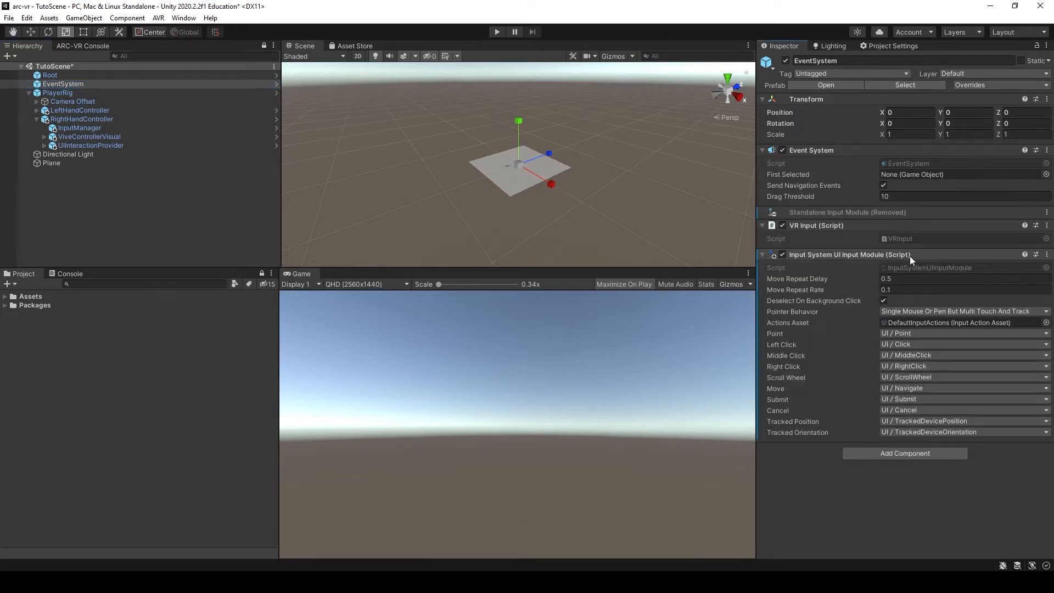
Toggle the Show_ray_only_on_hover setting of the right hand's UIInteractionProvider
{"action": "left_click", "coordinate": [91, 145]}
{"action": "key", "text": "w"}
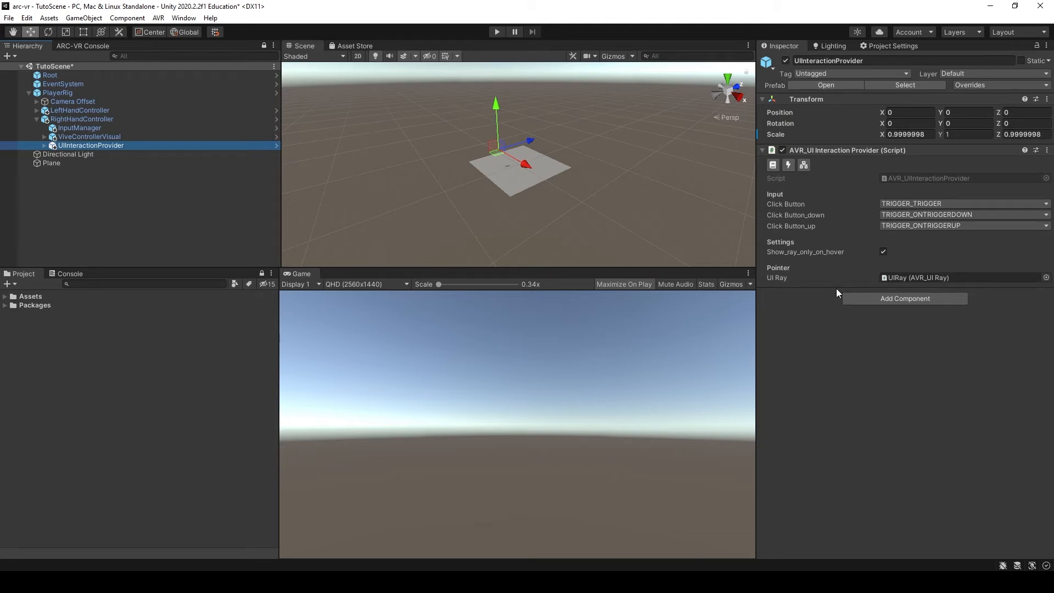
{"action": "left_click", "coordinate": [883, 252]}
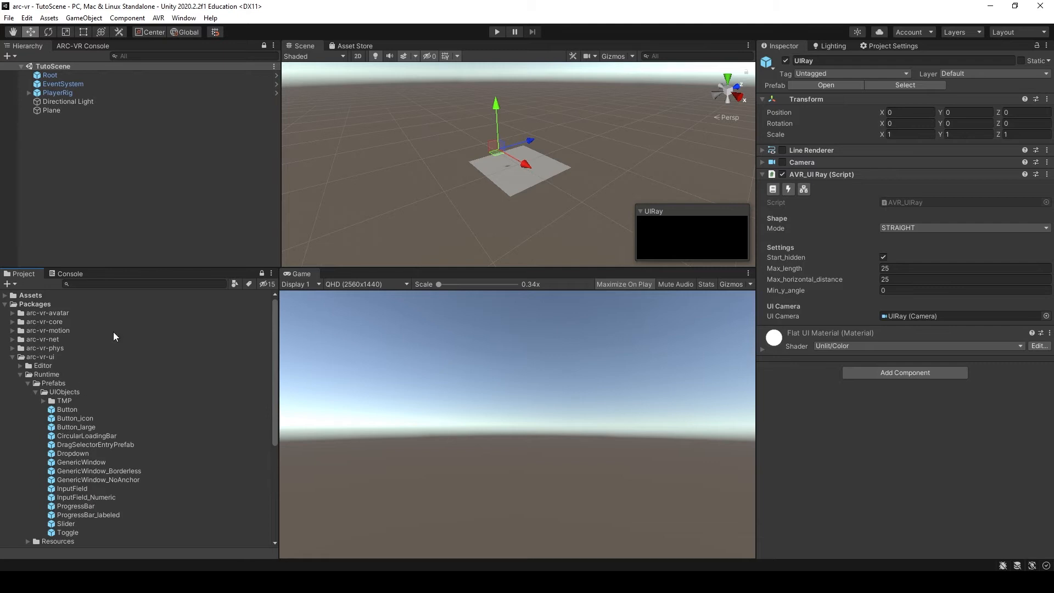
Run "prefabs ui button" in the ARC-VR Console and look through the matching button prefabs in the packages
{"action": "left_click", "coordinate": [75, 45]}
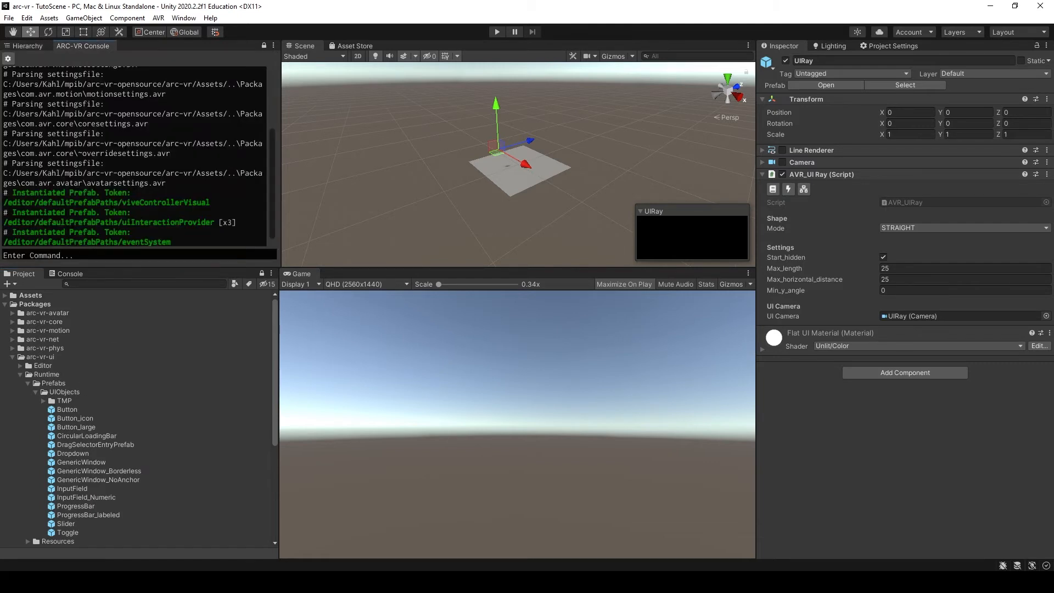
{"action": "left_click", "coordinate": [112, 255]}
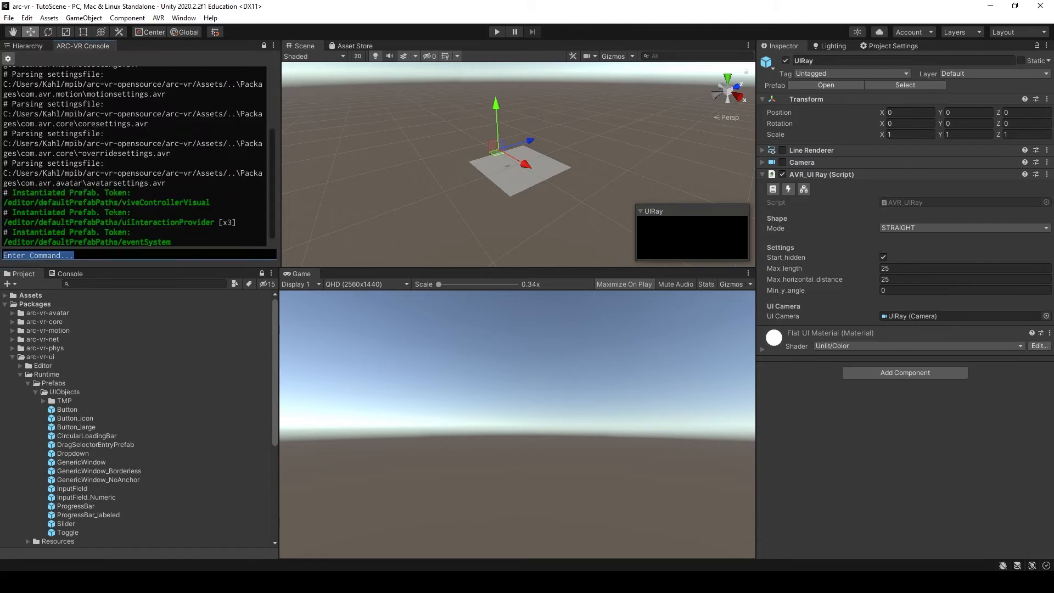
{"action": "type", "text": "prefabs ui button"}
{"action": "key", "text": "Return"}
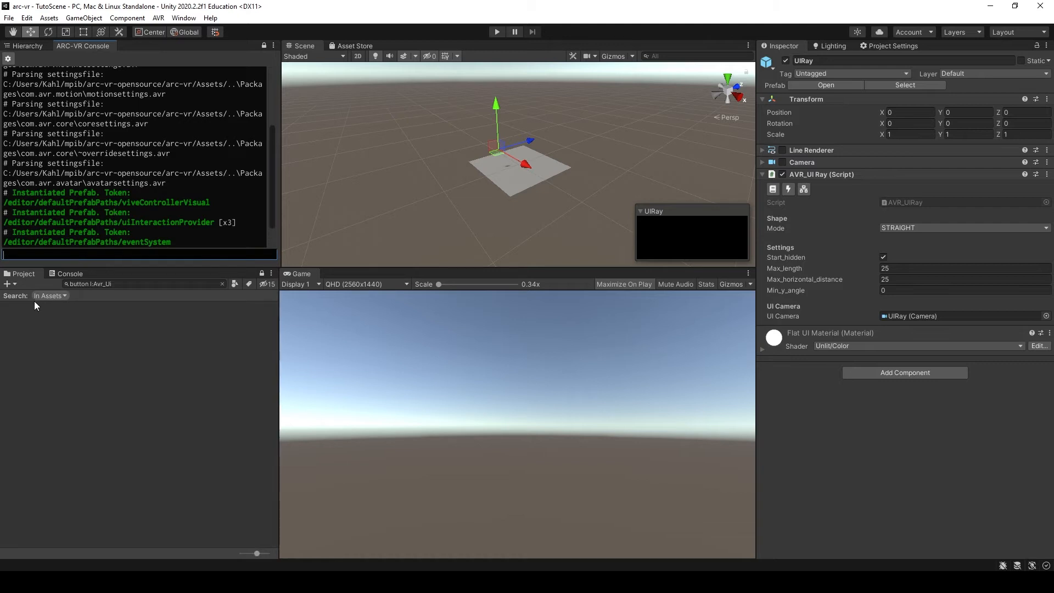
{"action": "left_click", "coordinate": [55, 297]}
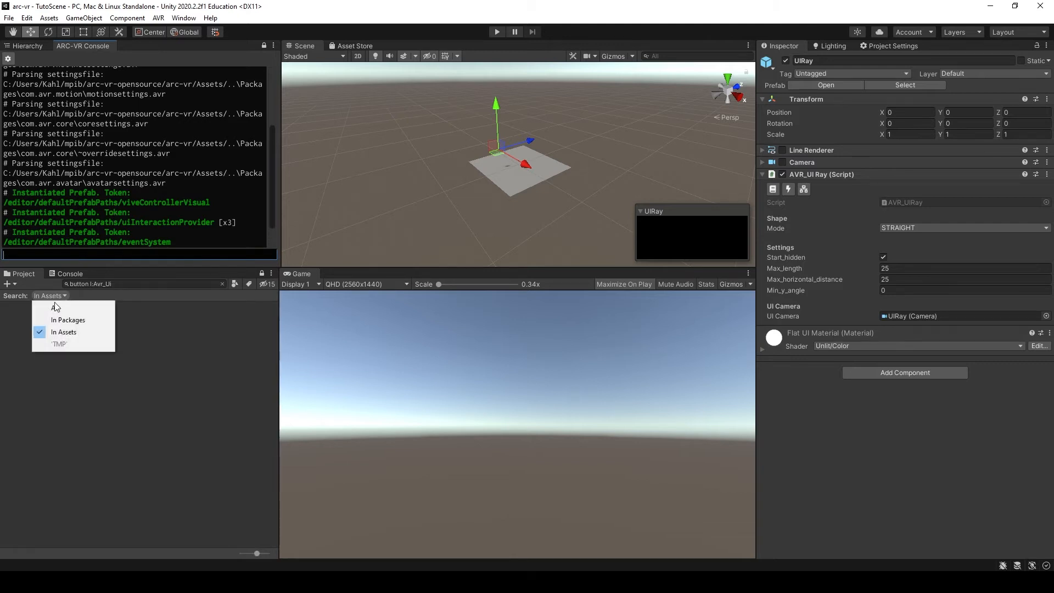
{"action": "left_click", "coordinate": [67, 321]}
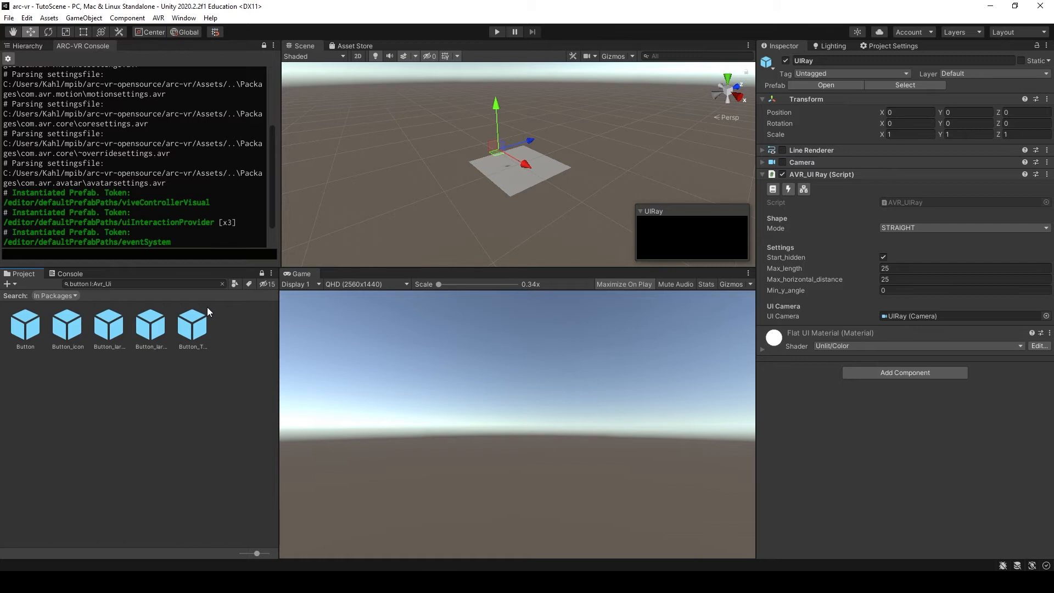
{"action": "left_click", "coordinate": [204, 321]}
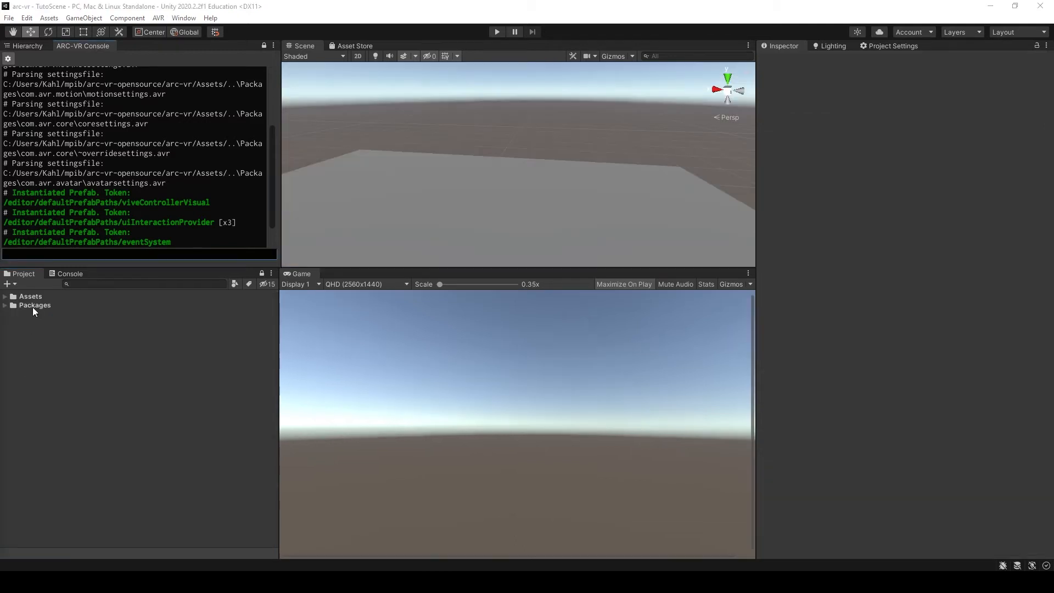
Run "prefabs ui window" in the ARC-VR Console and show the matching window prefabs from the packages
{"action": "left_click", "coordinate": [46, 254]}
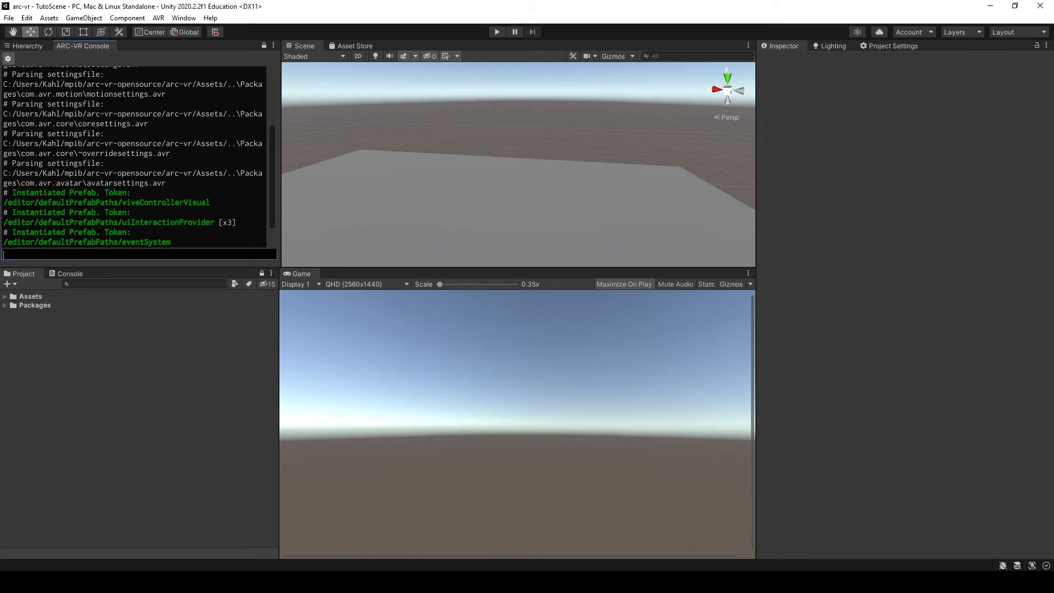
{"action": "type", "text": "prefabs ui window"}
{"action": "key", "text": "Return"}
{"action": "left_click", "coordinate": [54, 297]}
{"action": "left_click", "coordinate": [68, 320]}
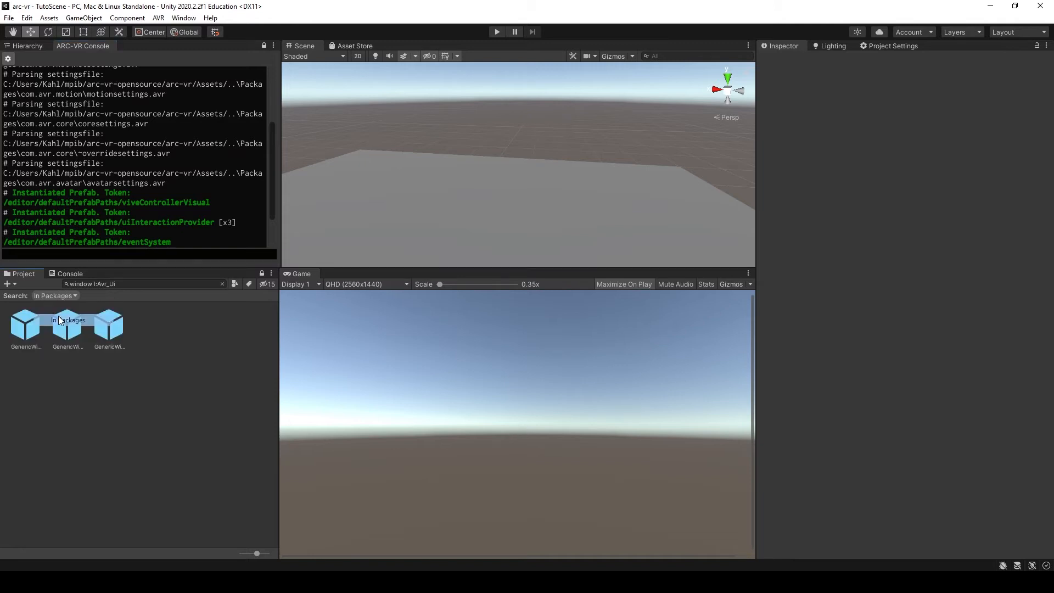
Look through the window prefabs and place the GenericWindow prefab in the scene above the plane
{"action": "left_click", "coordinate": [68, 327]}
{"action": "left_click", "coordinate": [111, 328]}
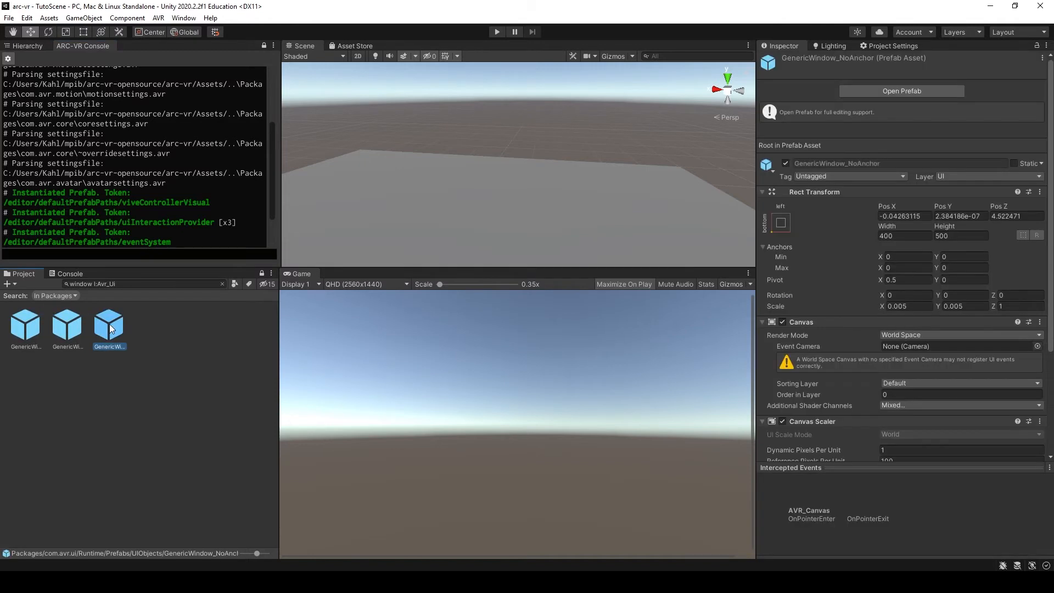
{"action": "left_click", "coordinate": [69, 326]}
{"action": "left_click", "coordinate": [30, 325]}
{"action": "left_click_drag", "start_coordinate": [30, 325], "coordinate": [511, 189]}
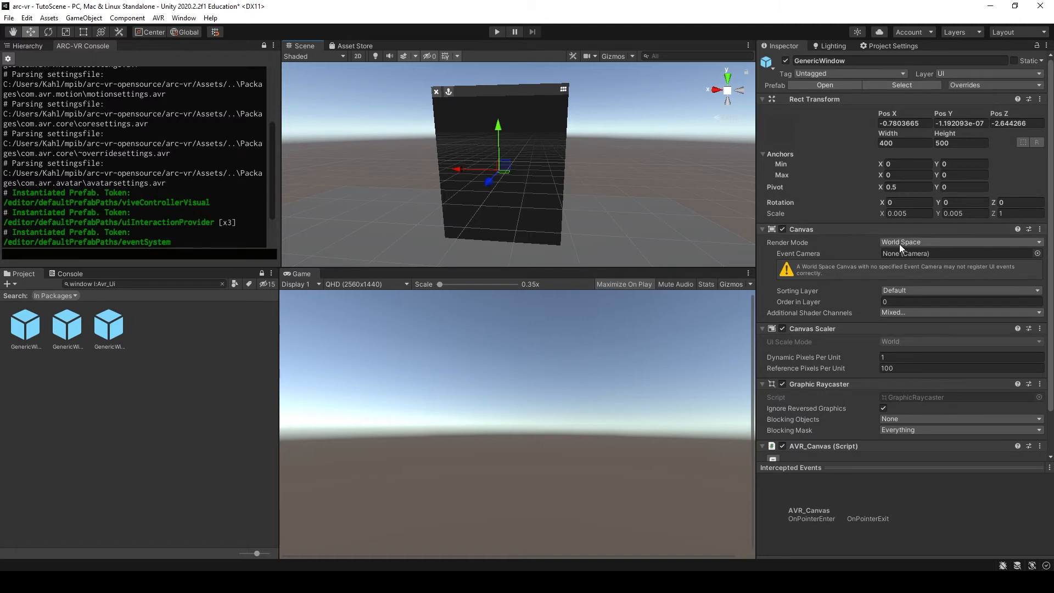
{"action": "scroll", "coordinate": [842, 285], "scroll_direction": "down", "scroll_amount": 2}
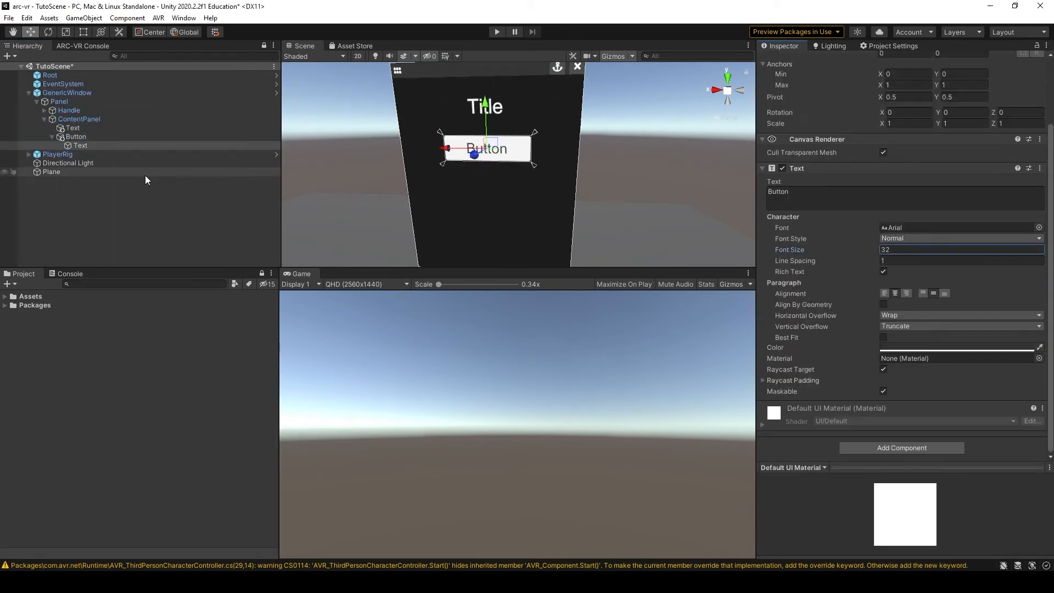
Add a UI element below the button in the window's ContentPanel, adjusting its position and its child object
{"action": "left_click", "coordinate": [51, 137]}
{"action": "right_click", "coordinate": [69, 120]}
{"action": "mouse_move", "coordinate": [94, 352]}
{"action": "left_click", "coordinate": [234, 460]}
{"action": "left_click_drag", "start_coordinate": [943, 123], "coordinate": [960, 124]}
{"action": "left_click", "coordinate": [52, 145]}
{"action": "left_click", "coordinate": [82, 155]}
{"action": "left_click_drag", "start_coordinate": [787, 331], "coordinate": [815, 330]}
{"action": "left_click", "coordinate": [52, 146]}
Add another UI element to the ContentPanel, adjust its child object and reposition it in the window
{"action": "right_click", "coordinate": [84, 119]}
{"action": "left_click", "coordinate": [220, 423]}
{"action": "left_click", "coordinate": [52, 154]}
{"action": "left_click", "coordinate": [82, 172]}
{"action": "left_click", "coordinate": [955, 427]}
{"action": "left_click_drag", "start_coordinate": [523, 235], "coordinate": [452, 225]}
{"action": "left_click", "coordinate": [76, 154]}
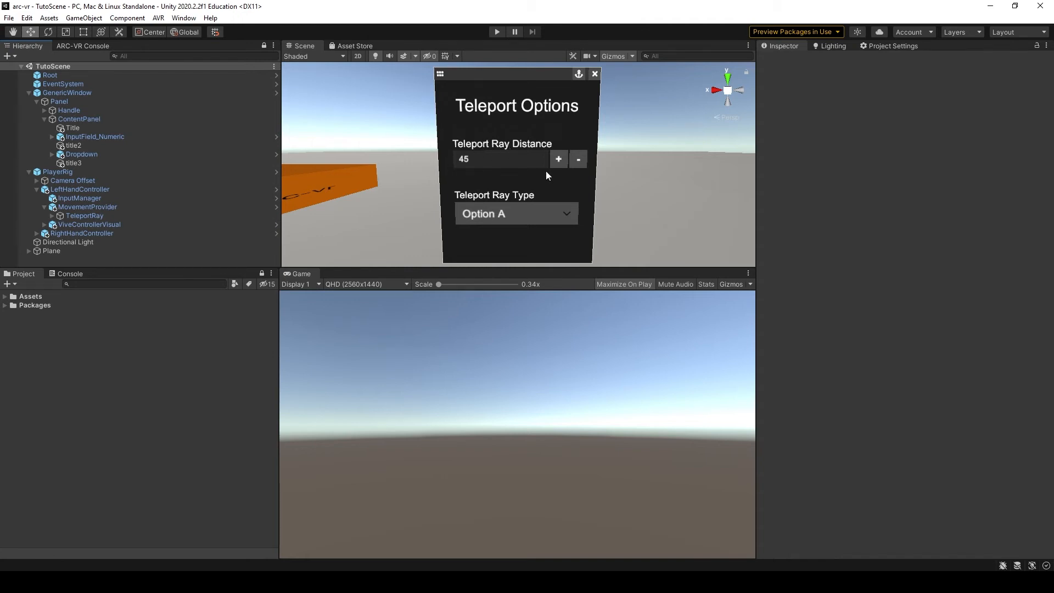
Add an AVRUI_Link_Inputfield component to the InputField_Numeric object
{"action": "left_click", "coordinate": [78, 136]}
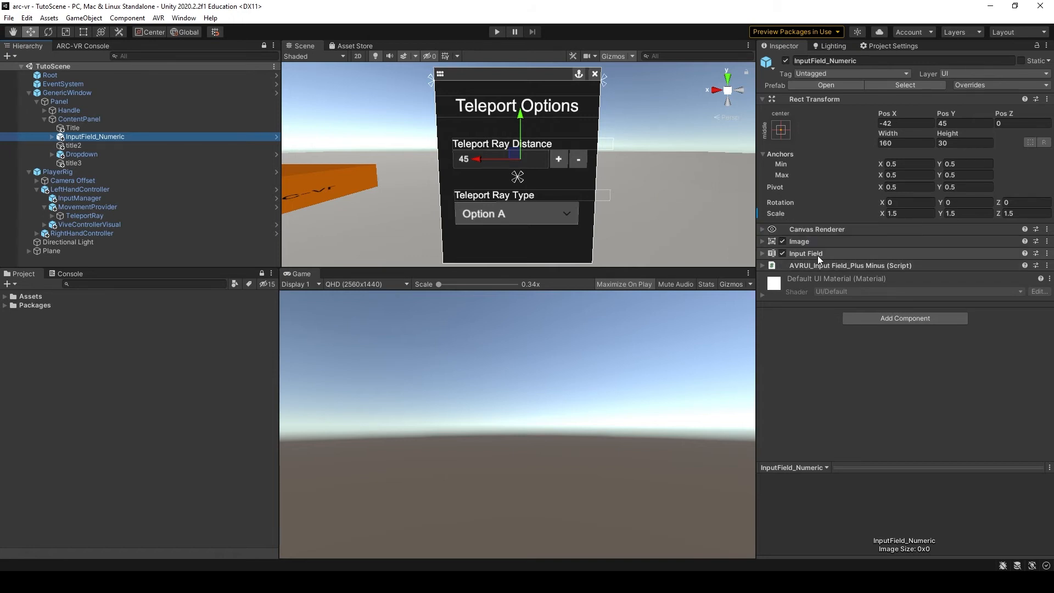
{"action": "left_click", "coordinate": [878, 318]}
{"action": "type", "text": "AVRUI_"}
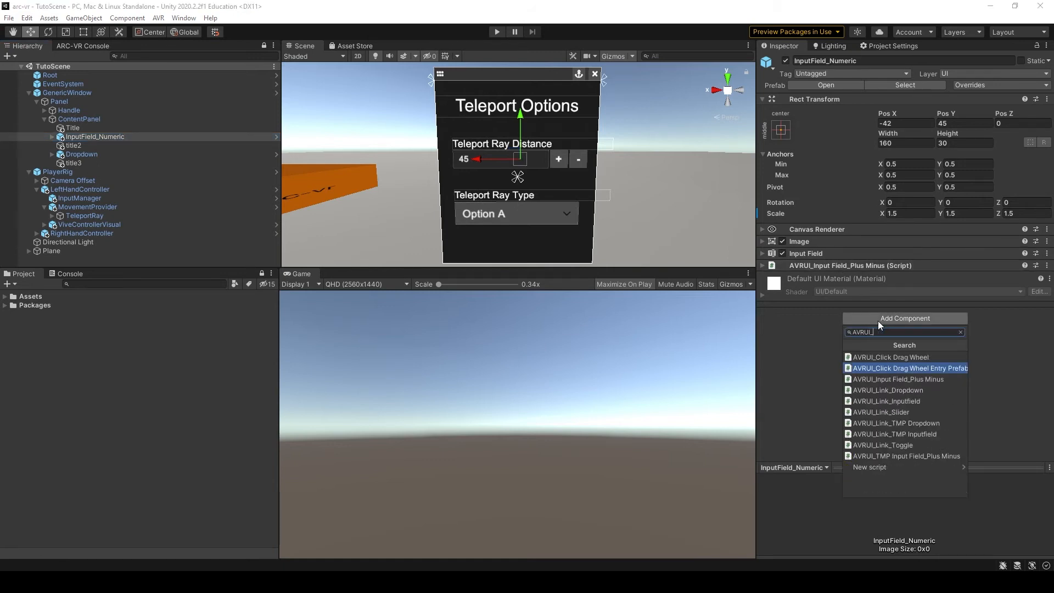
{"action": "type", "text": "Link"}
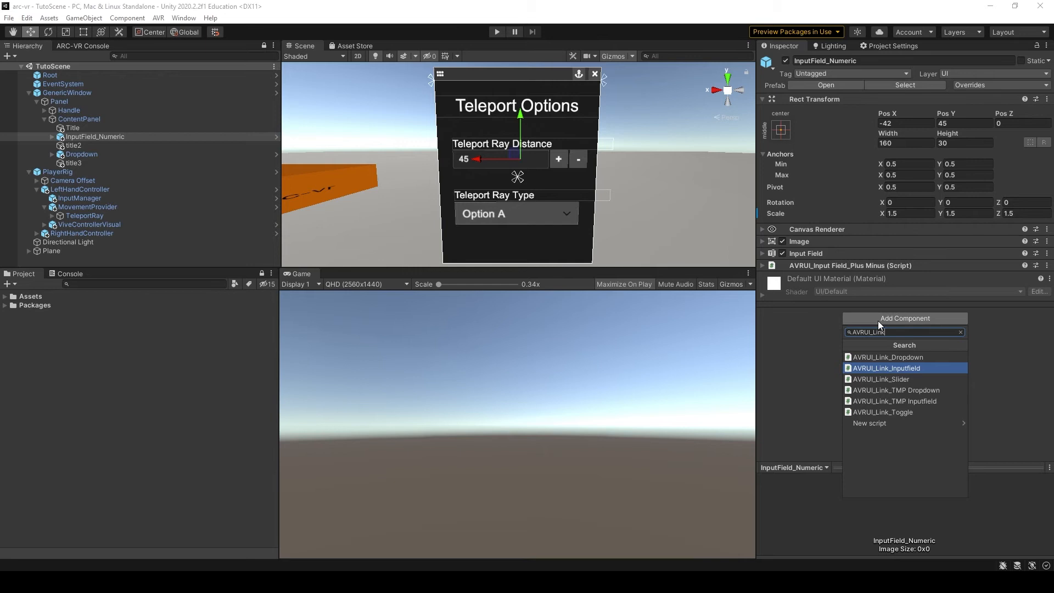
{"action": "key", "text": "Return"}
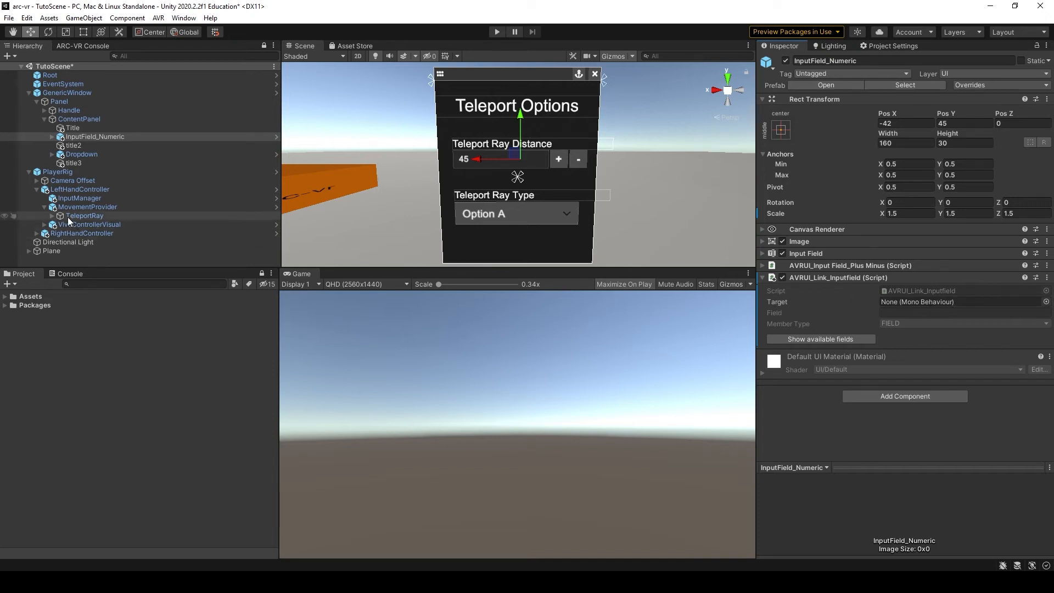
Link the numeric input field to the TeleportRay's proj_velocity field
{"action": "left_click_drag", "start_coordinate": [76, 211], "coordinate": [897, 301]}
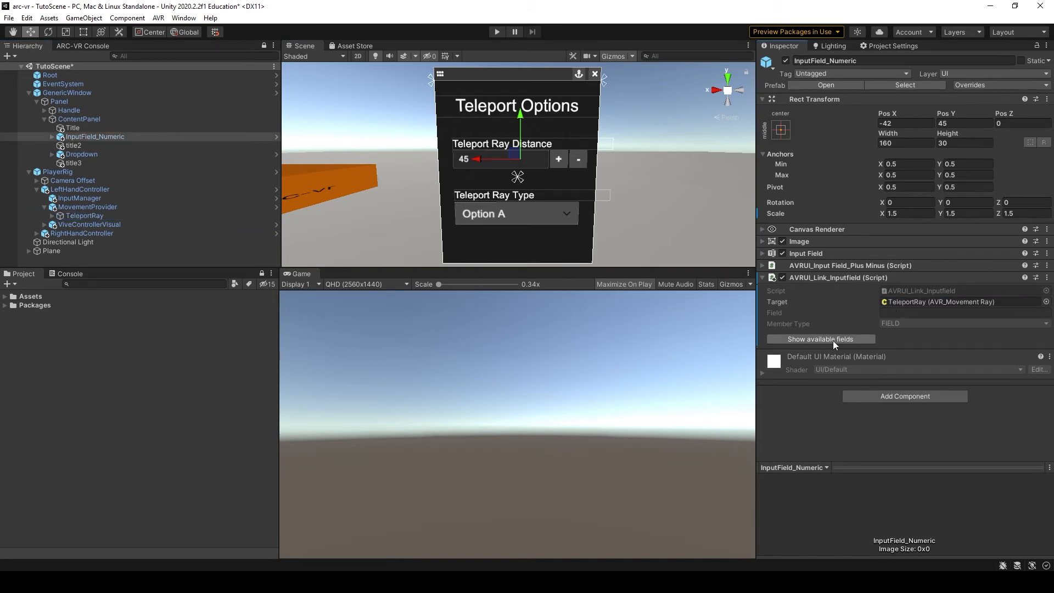
{"action": "left_click", "coordinate": [816, 339]}
{"action": "scroll", "coordinate": [832, 303], "scroll_direction": "down", "scroll_amount": 5}
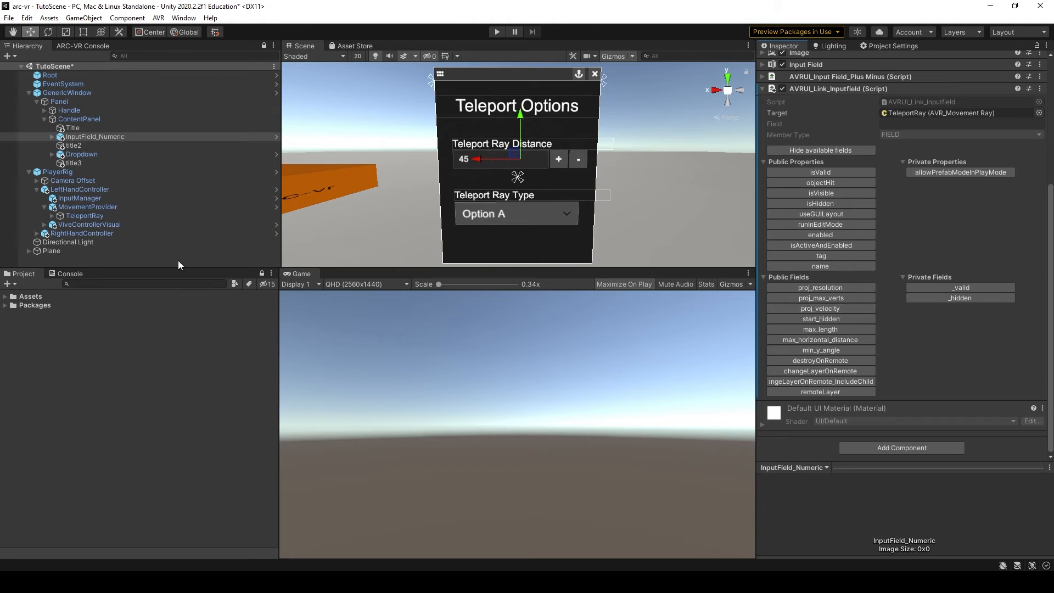
{"action": "left_click", "coordinate": [827, 310]}
Add an AVRUI_Link_Dropdown component to the Dropdown object in the ContentPanel
{"action": "left_click", "coordinate": [88, 155]}
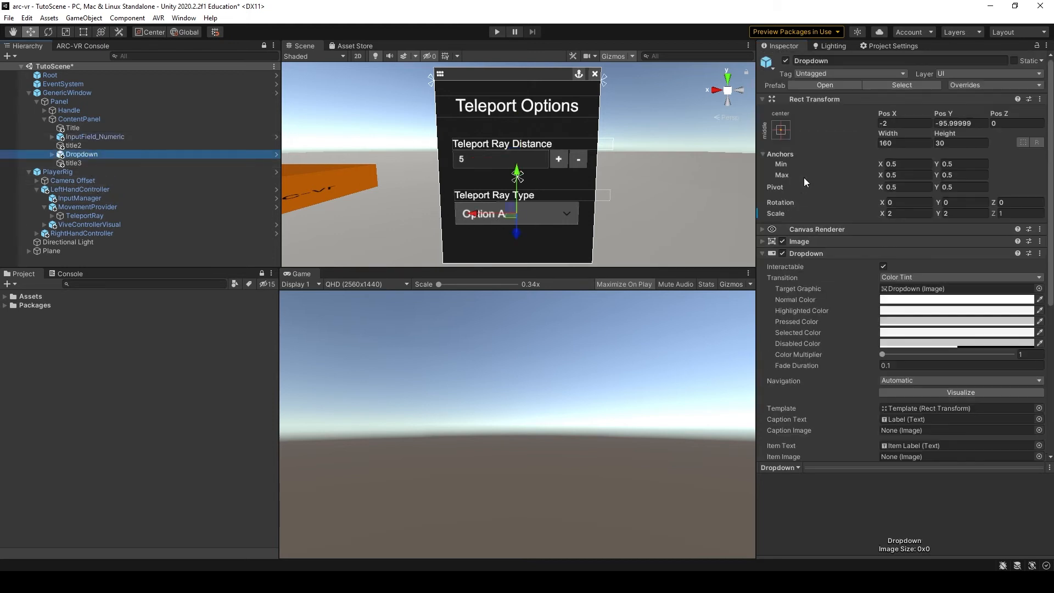
{"action": "left_click", "coordinate": [772, 254]}
{"action": "left_click", "coordinate": [763, 99]}
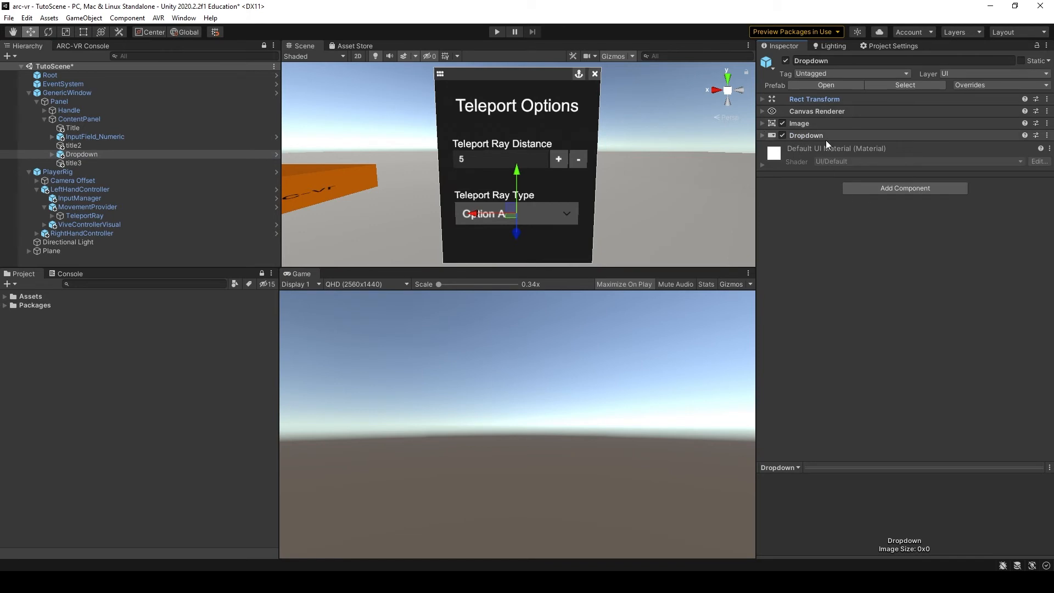
{"action": "left_click", "coordinate": [873, 188]}
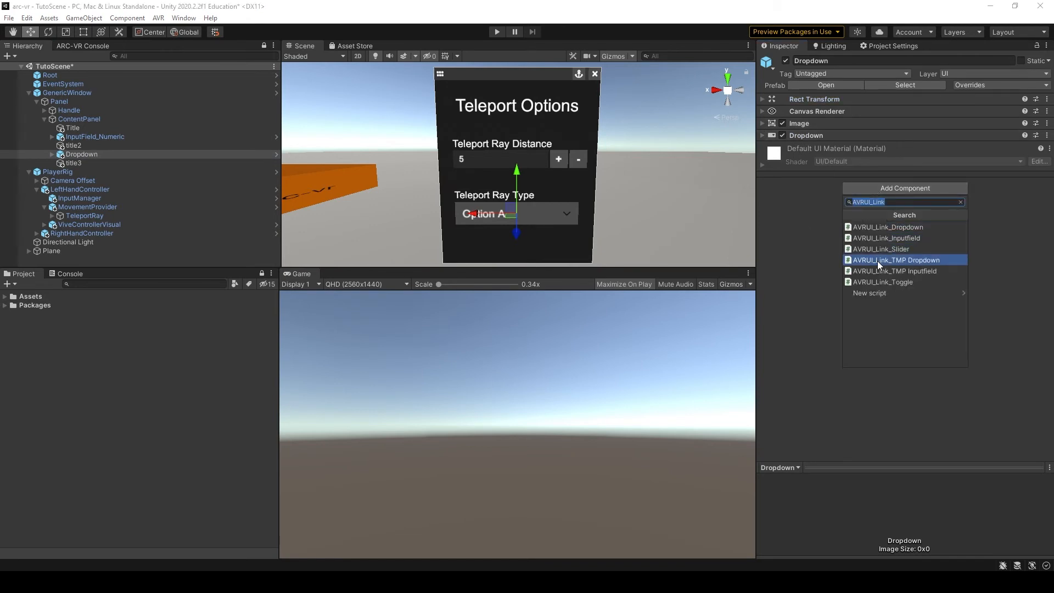
{"action": "left_click", "coordinate": [877, 227]}
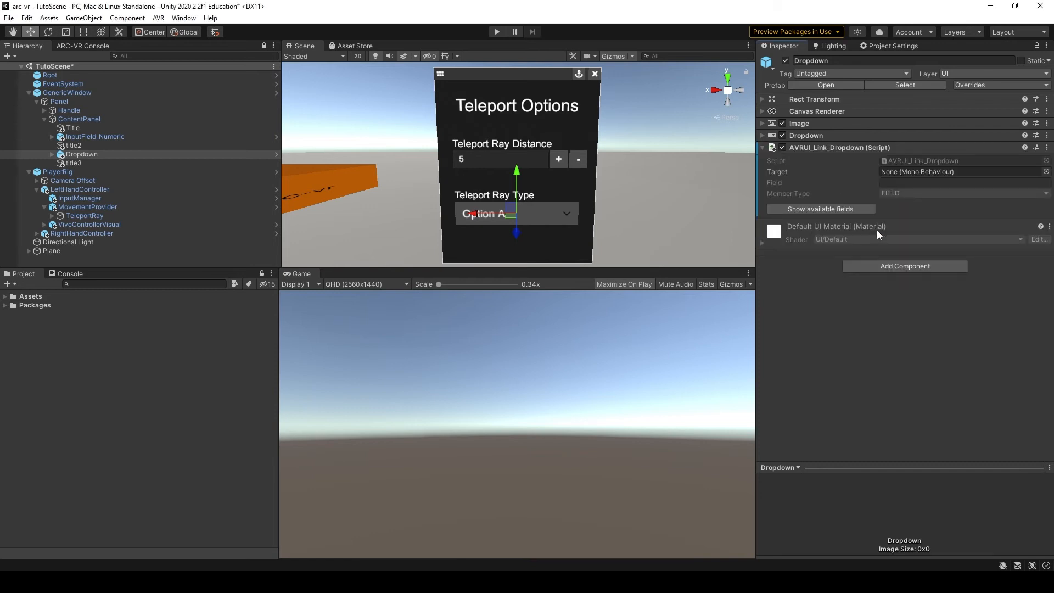
Link the dropdown to the TeleportRay's mode field
{"action": "left_click_drag", "start_coordinate": [75, 216], "coordinate": [923, 173]}
{"action": "left_click", "coordinate": [817, 210]}
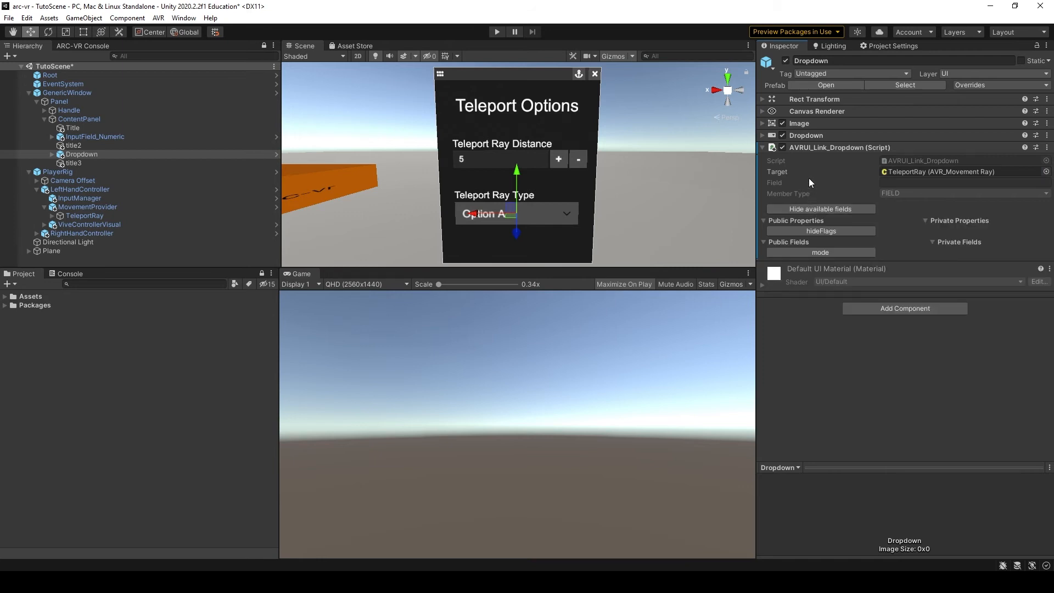
{"action": "left_click", "coordinate": [832, 253]}
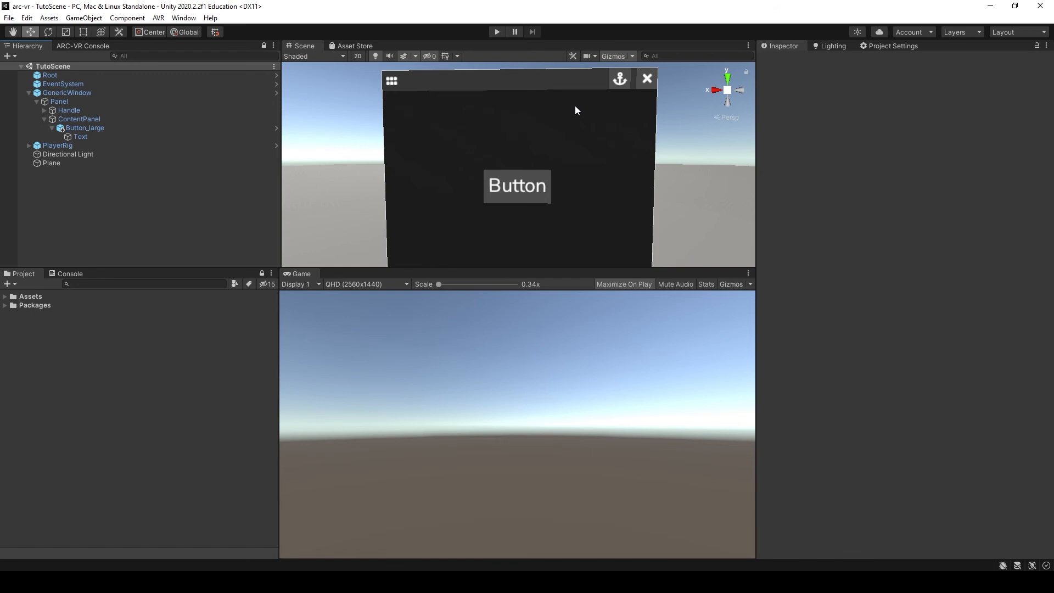
Add an AVR_FA_Glyph Helper component to the Button_large text and show its available glyphs
{"action": "left_click", "coordinate": [113, 137]}
{"action": "left_click", "coordinate": [855, 165]}
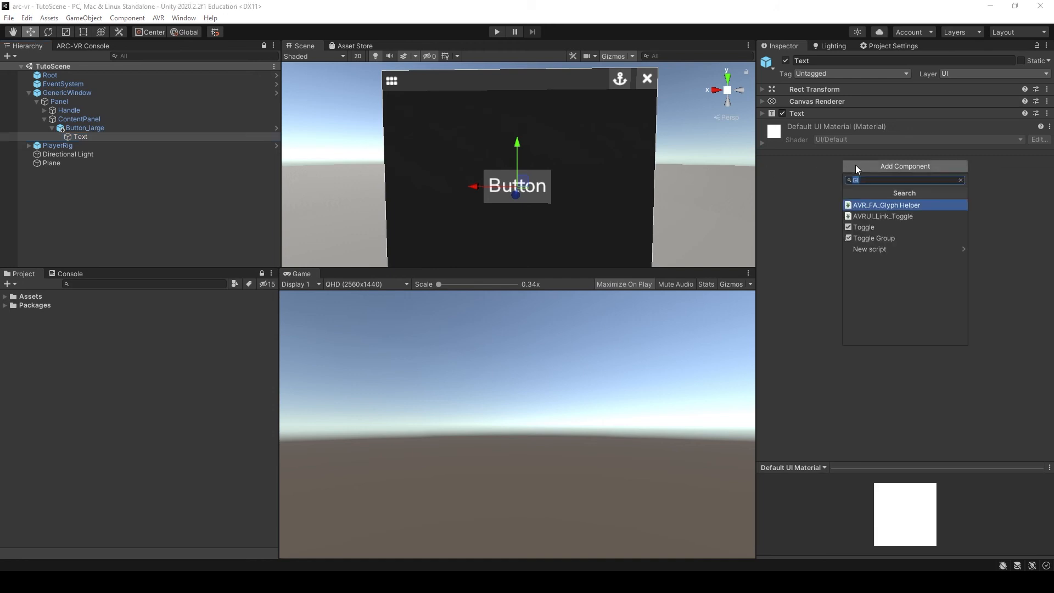
{"action": "left_click", "coordinate": [904, 205]}
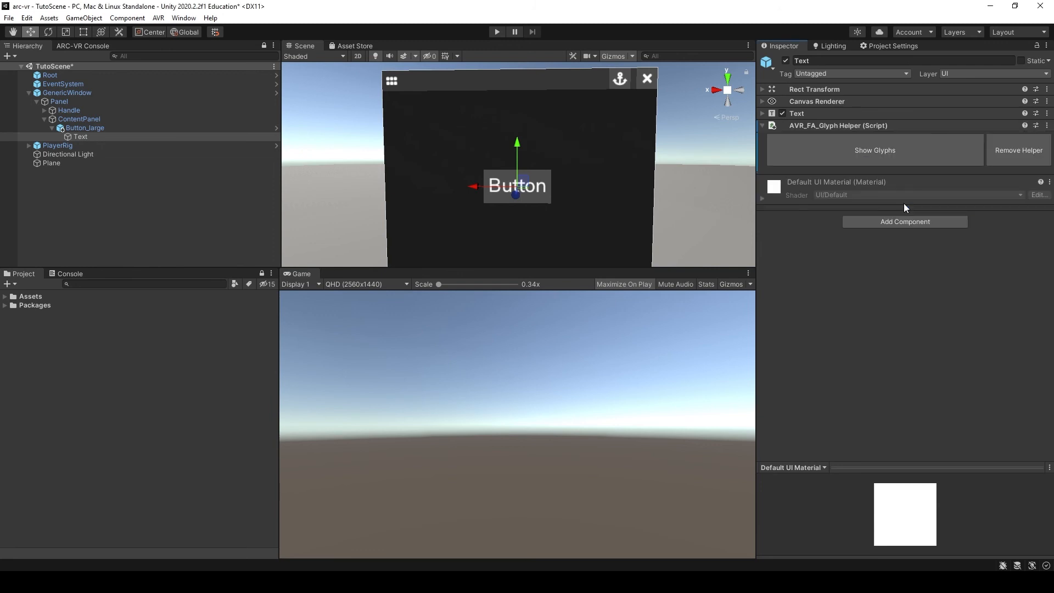
{"action": "left_click", "coordinate": [876, 150]}
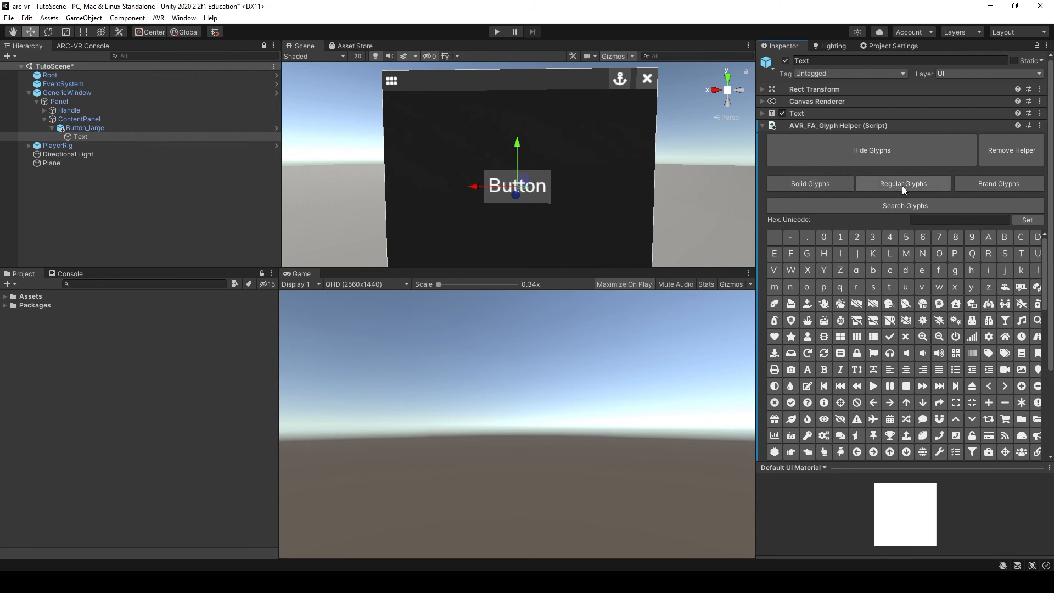
Browse the regular, brand and solid glyph sets and apply the solid user glyph to the Button_large text
{"action": "left_click", "coordinate": [924, 183]}
{"action": "left_click", "coordinate": [995, 183]}
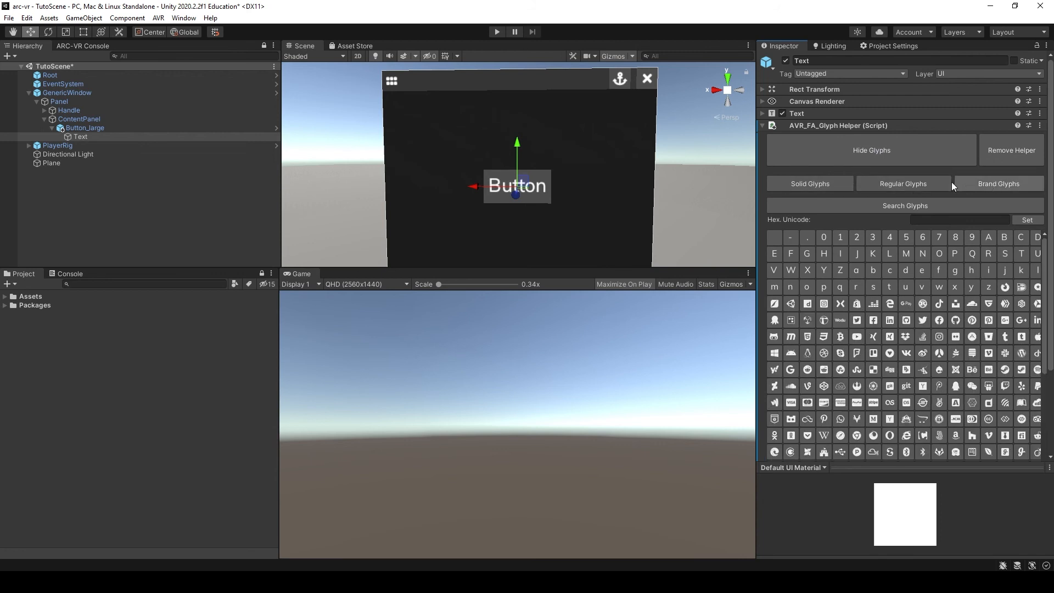
{"action": "left_click", "coordinate": [826, 183]}
{"action": "scroll", "coordinate": [917, 285], "scroll_direction": "down", "scroll_amount": 10}
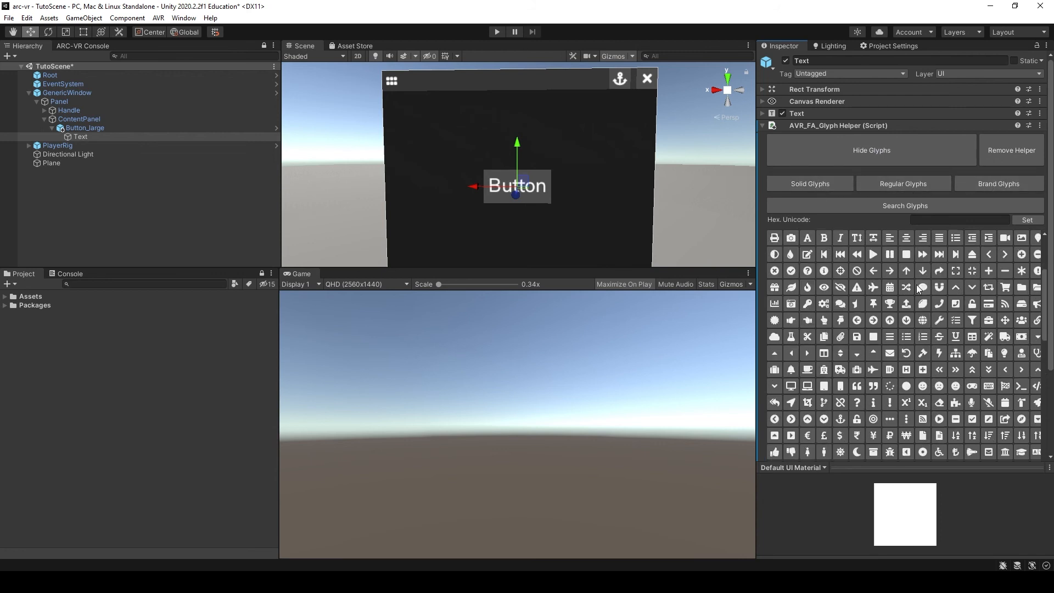
{"action": "scroll", "coordinate": [989, 330], "scroll_direction": "up", "scroll_amount": 8}
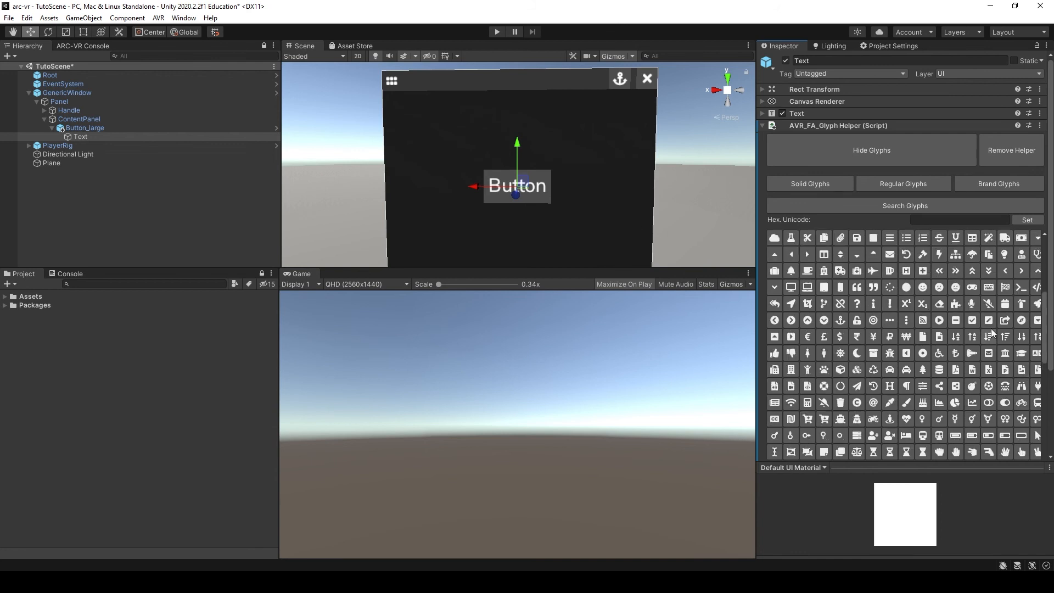
{"action": "scroll", "coordinate": [988, 333], "scroll_direction": "up", "scroll_amount": 1}
{"action": "left_click", "coordinate": [988, 335]}
{"action": "left_click", "coordinate": [137, 246]}
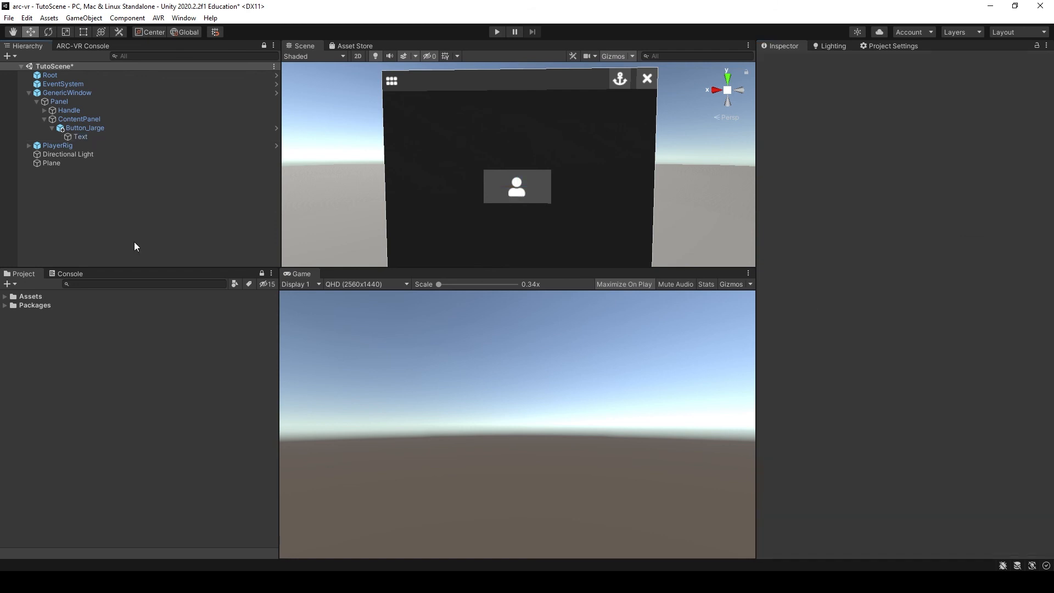
Reselect the Button_large text, show its glyphs again, browse the solid set and open the Font Awesome glyph search
{"action": "key", "text": "ctrl+z"}
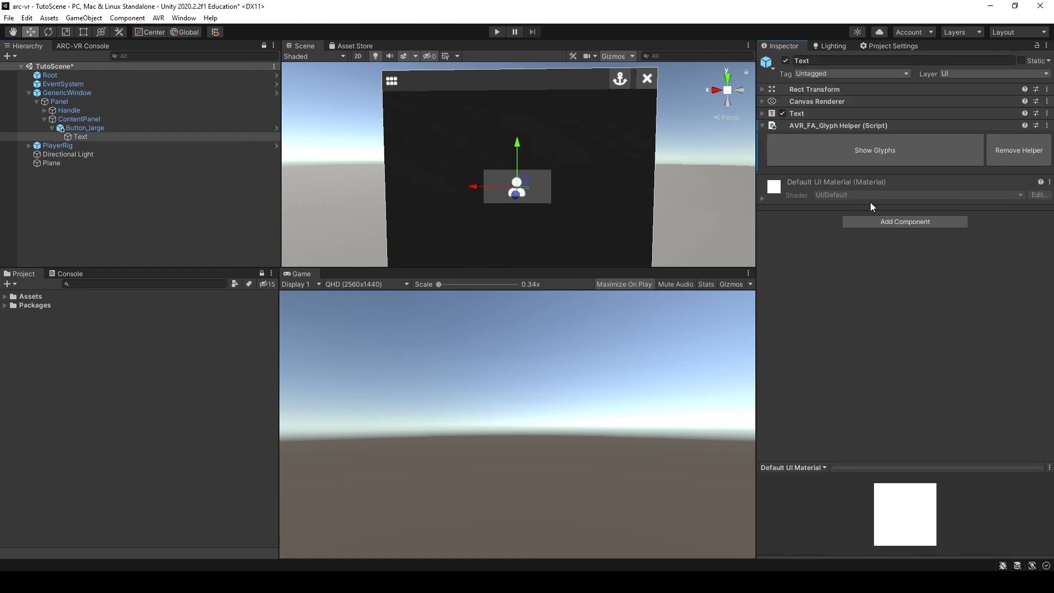
{"action": "left_click", "coordinate": [895, 150]}
{"action": "scroll", "coordinate": [925, 302], "scroll_direction": "down", "scroll_amount": 10}
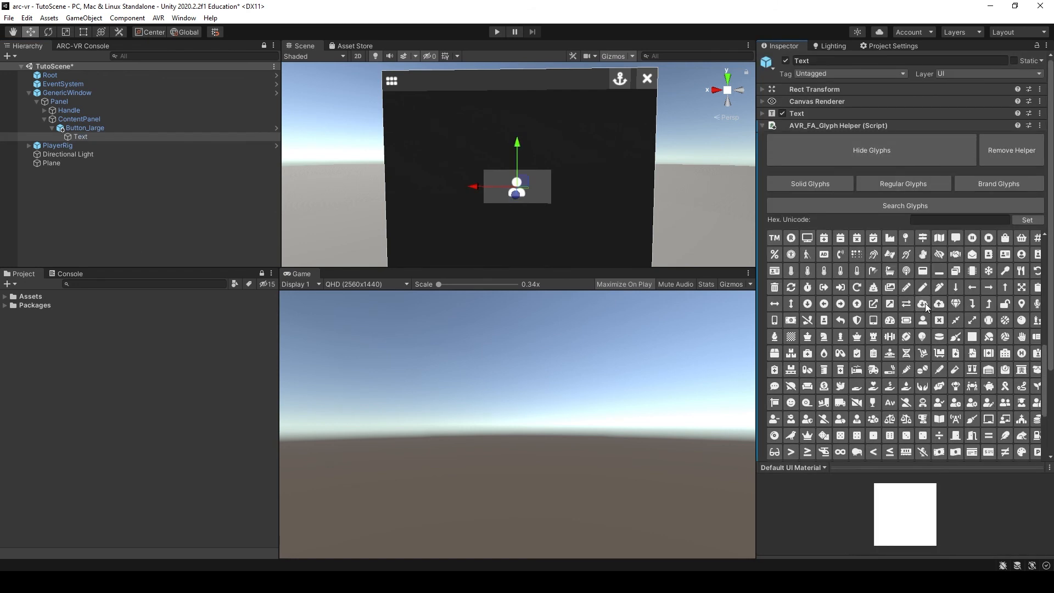
{"action": "scroll", "coordinate": [924, 303], "scroll_direction": "up", "scroll_amount": 8}
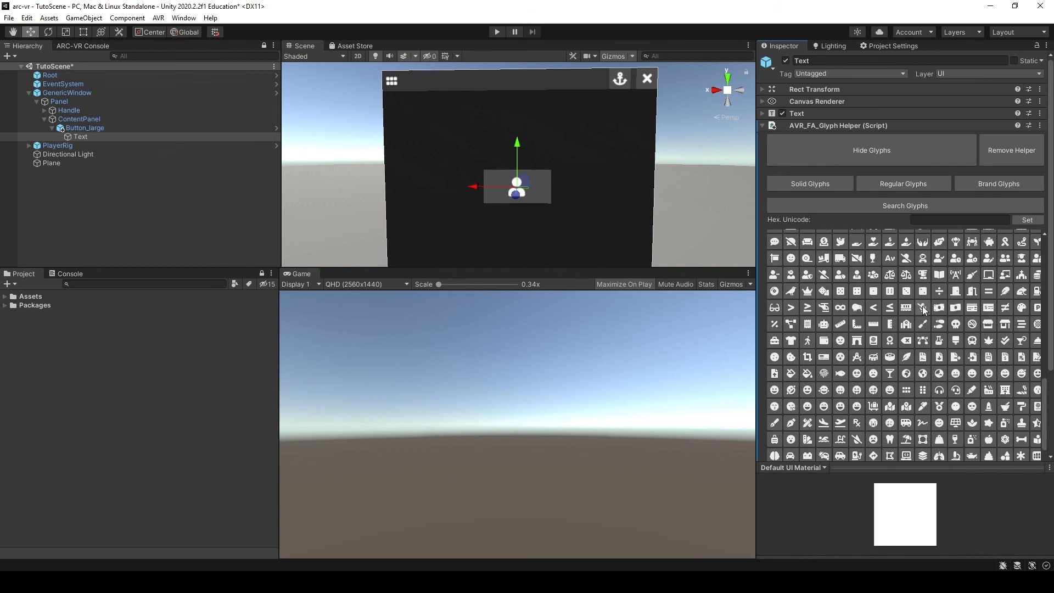
{"action": "scroll", "coordinate": [923, 305], "scroll_direction": "up", "scroll_amount": 6}
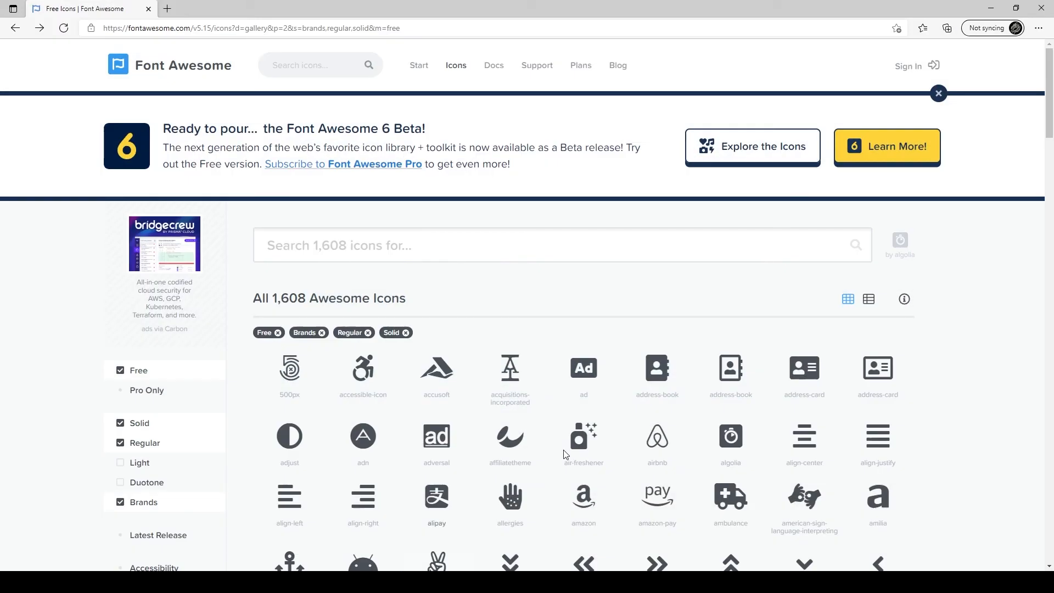
Search the Font Awesome icons for "vr" and copy the unicode of the solid vr-cardboard icon
{"action": "left_click", "coordinate": [351, 242]}
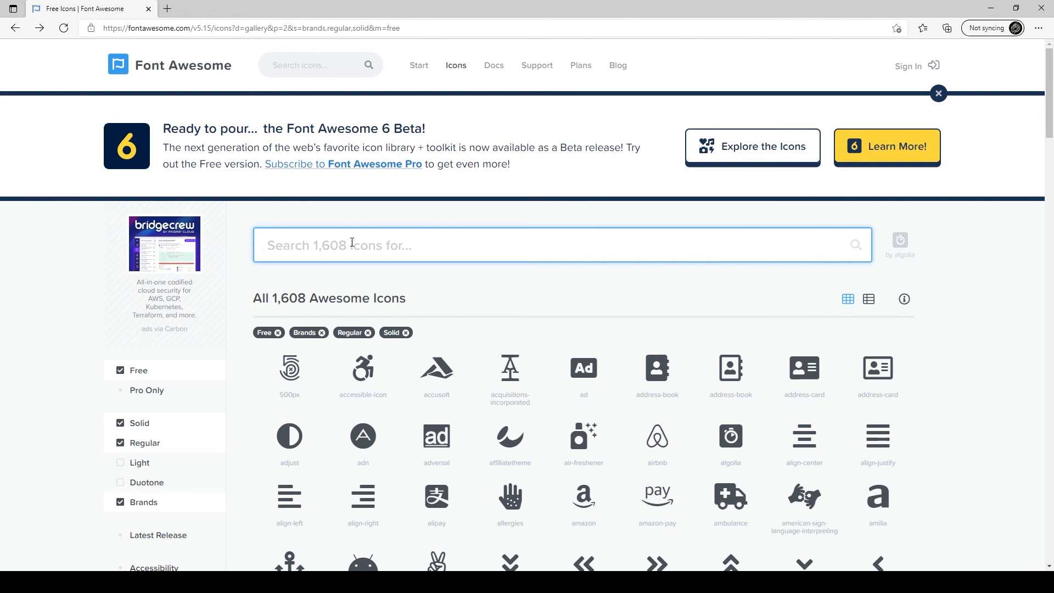
{"action": "type", "text": "vr"}
{"action": "left_click", "coordinate": [289, 368]}
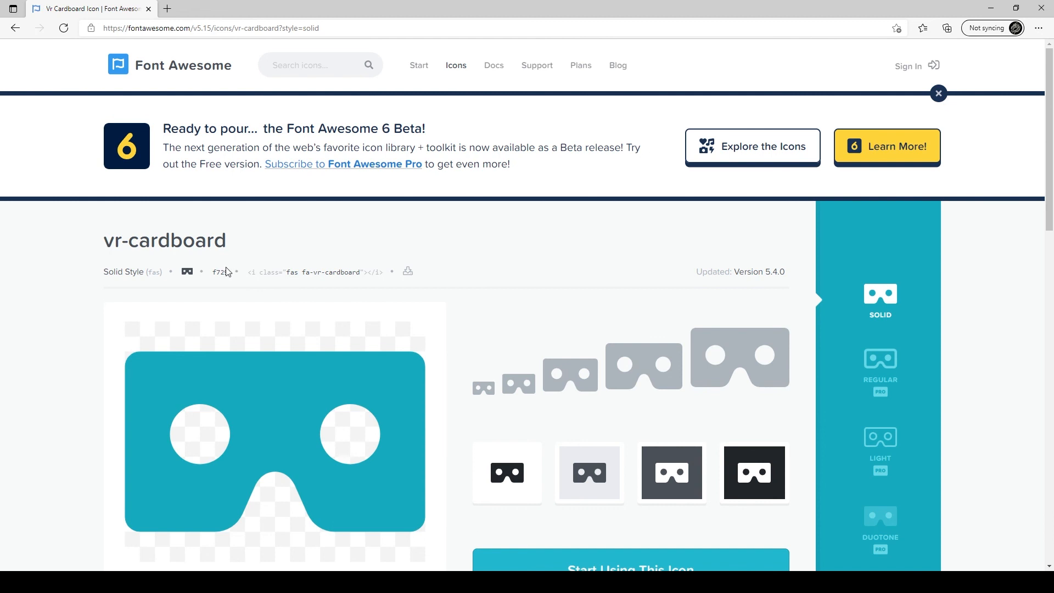
{"action": "left_click", "coordinate": [224, 272]}
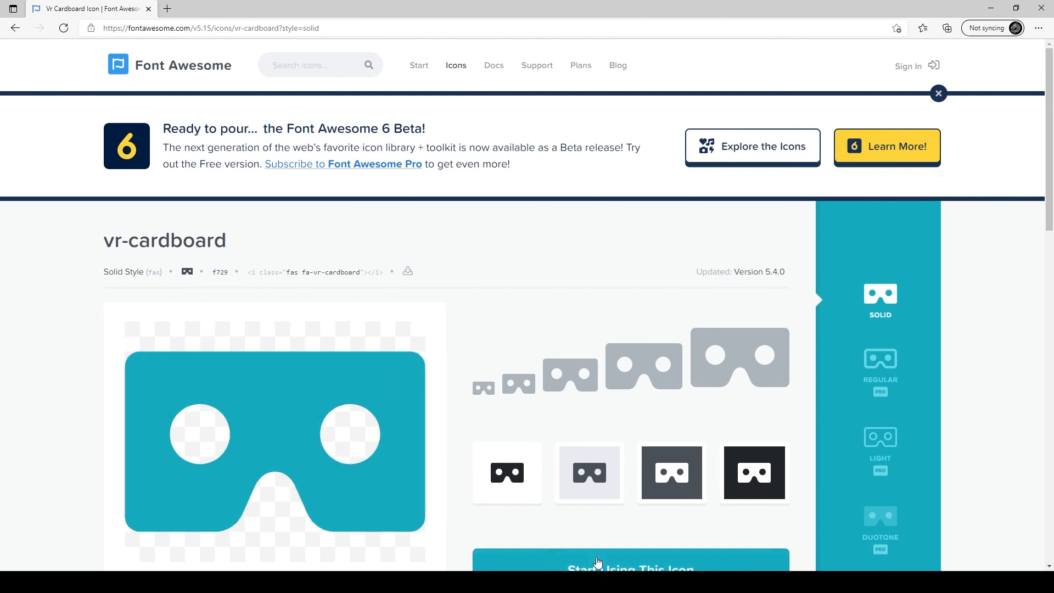
Switch back to Unity and set the Button_large text's glyph using the hex unicode f729
{"action": "key", "text": "alt+Tab"}
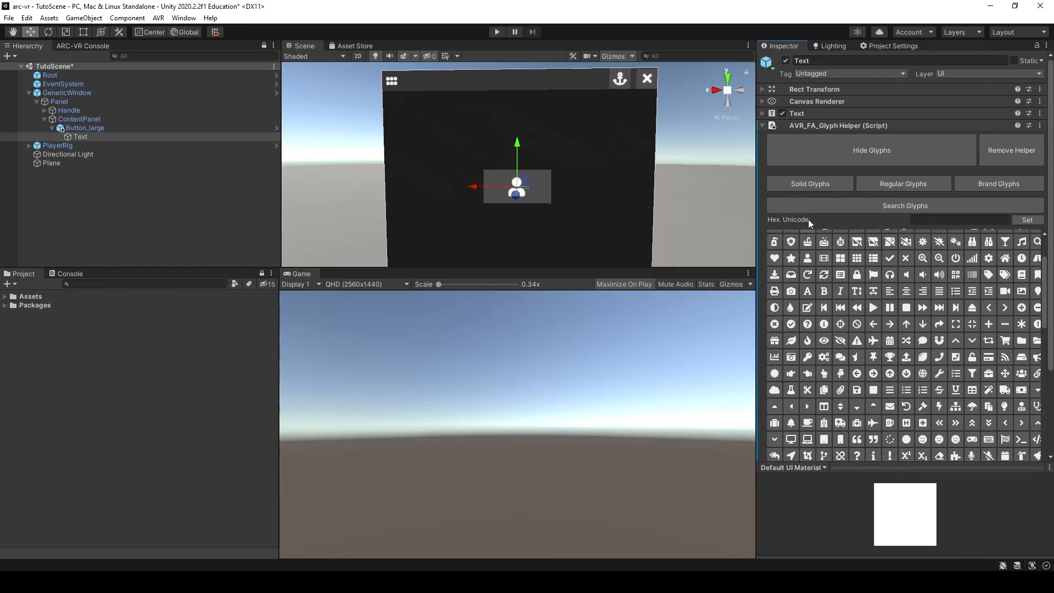
{"action": "left_click", "coordinate": [930, 218]}
{"action": "key", "text": "ctrl+v"}
{"action": "left_click", "coordinate": [1037, 220]}
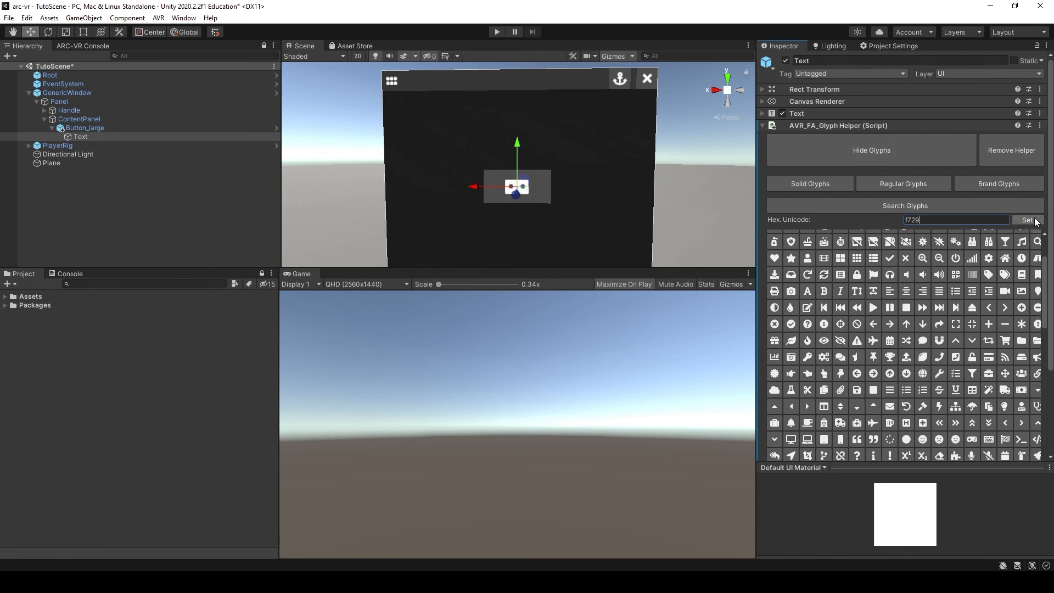
{"action": "left_click", "coordinate": [167, 218]}
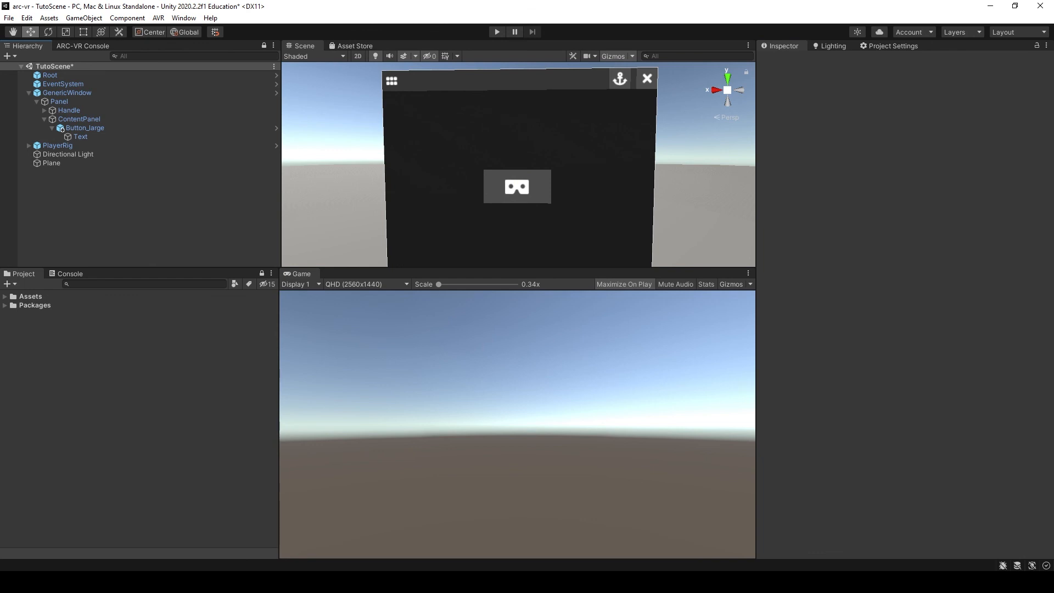
Remove the AVR_FA_Glyph Helper from the Button_large text and deselect the object
{"action": "left_click", "coordinate": [96, 137]}
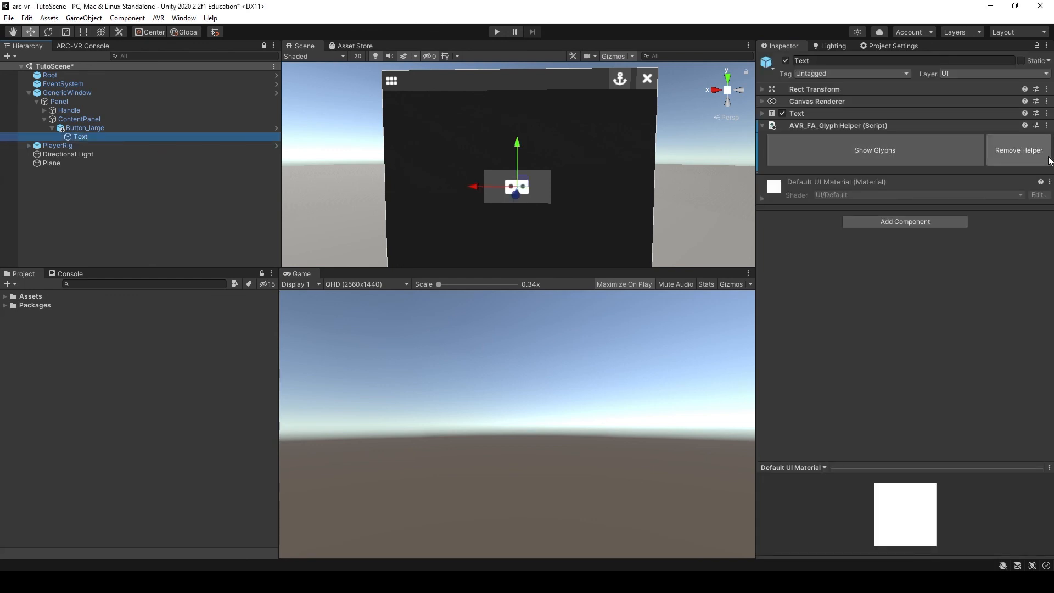
{"action": "left_click", "coordinate": [1019, 151]}
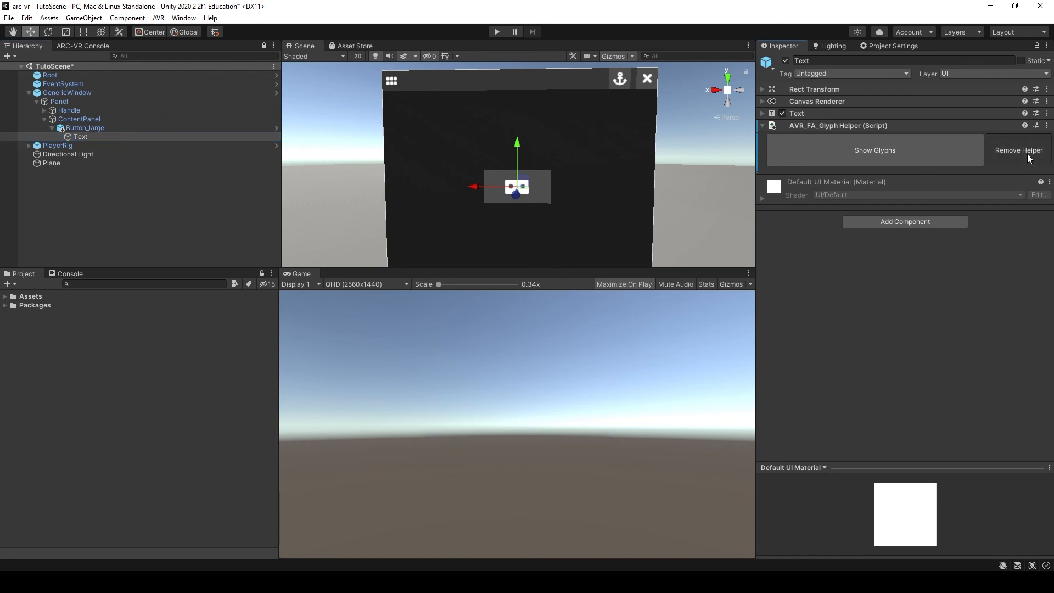
{"action": "left_click", "coordinate": [136, 227]}
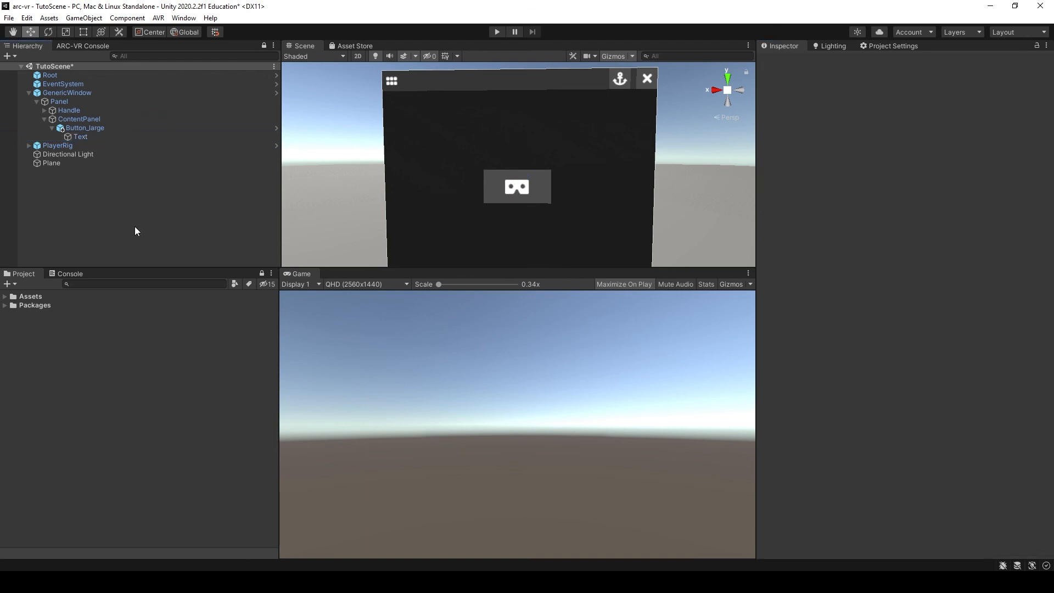